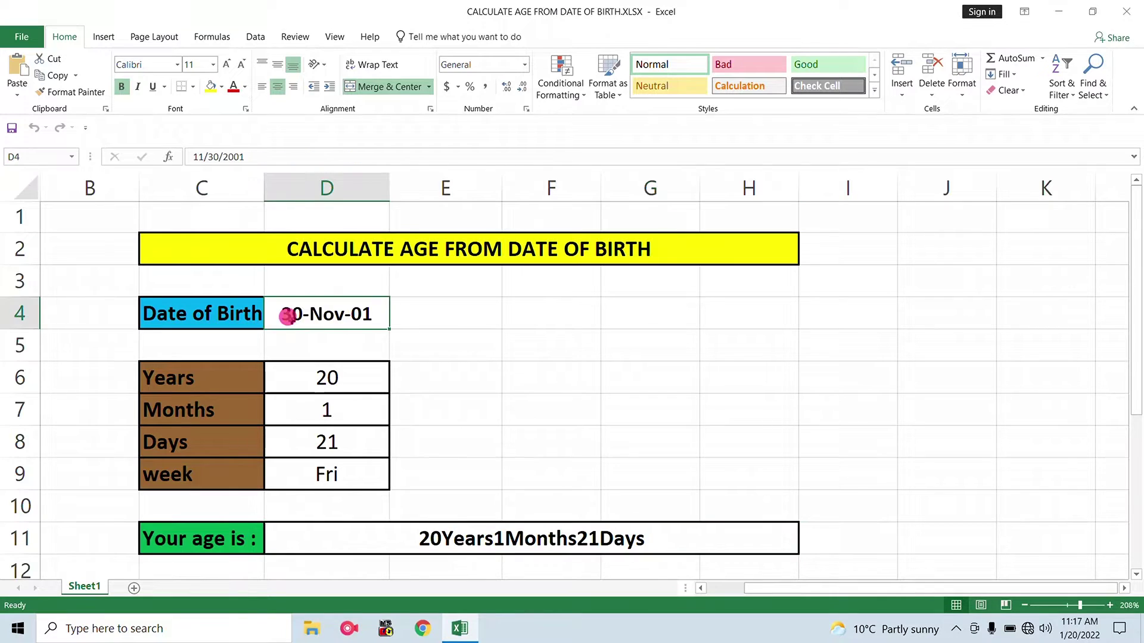
Replace the day portion of the date of birth in cell D4 with a different day
left_click(330, 322)
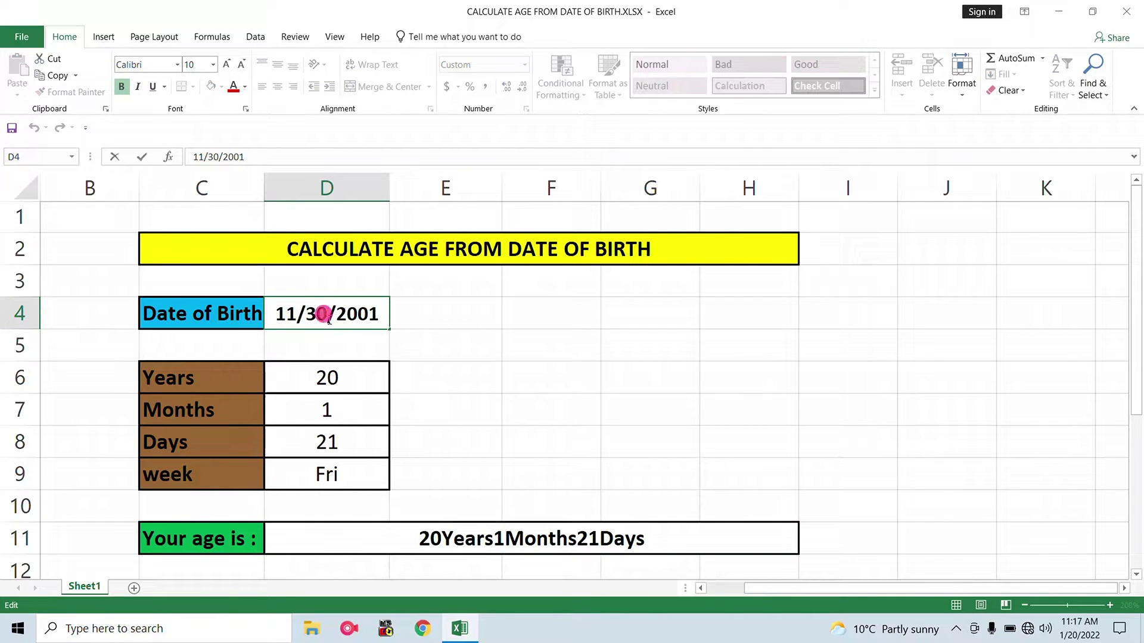
key("BackSpace")
key("BackSpace")
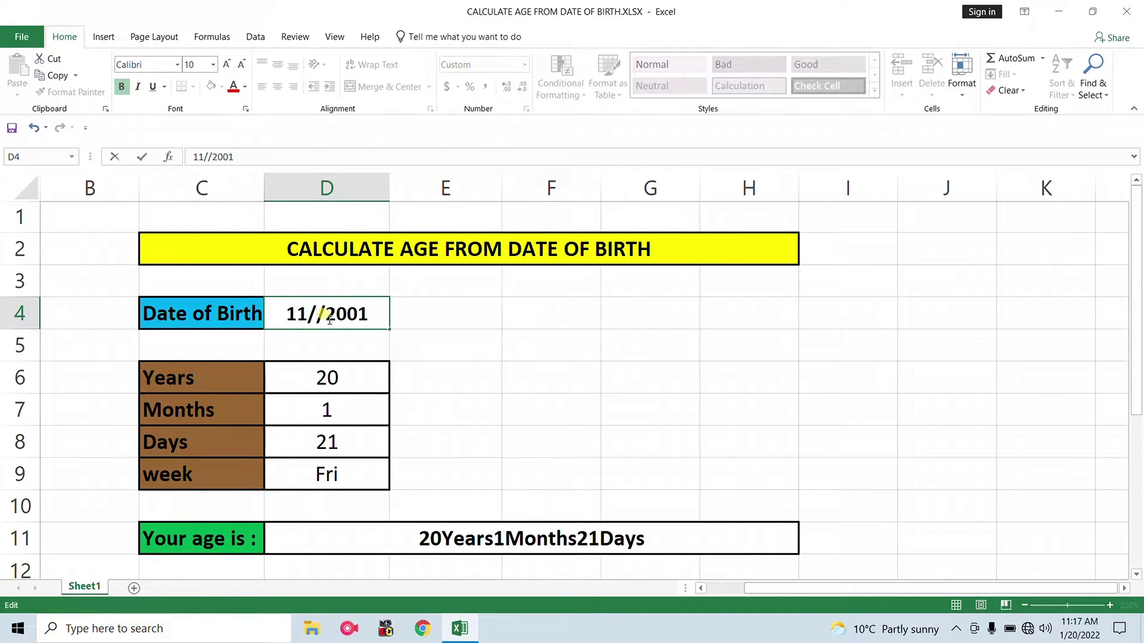
type("5")
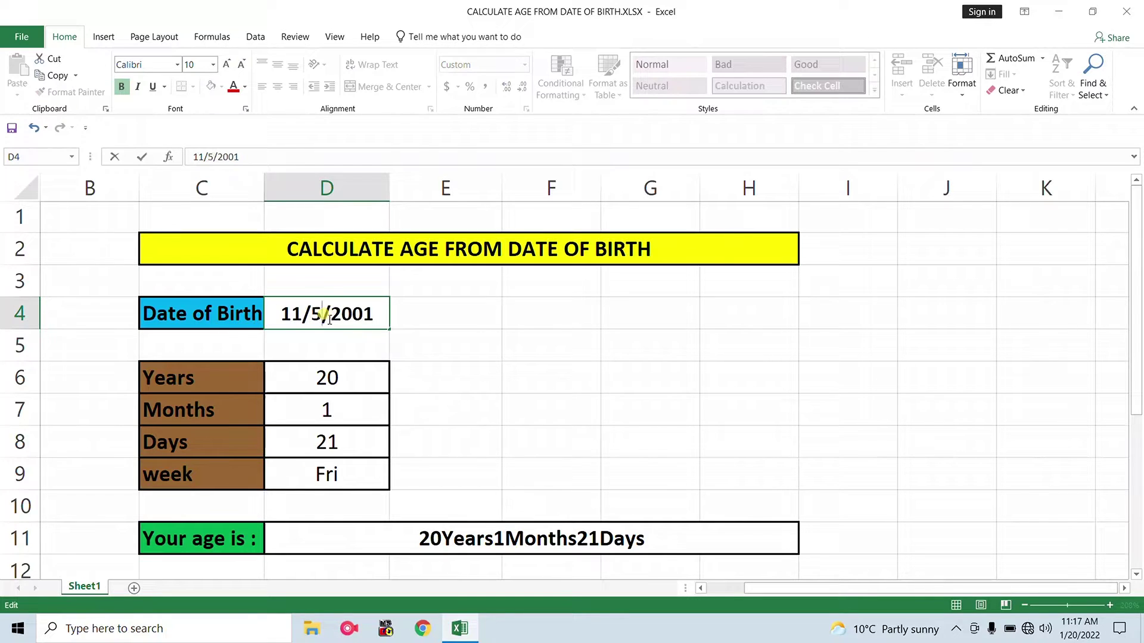
key("Return")
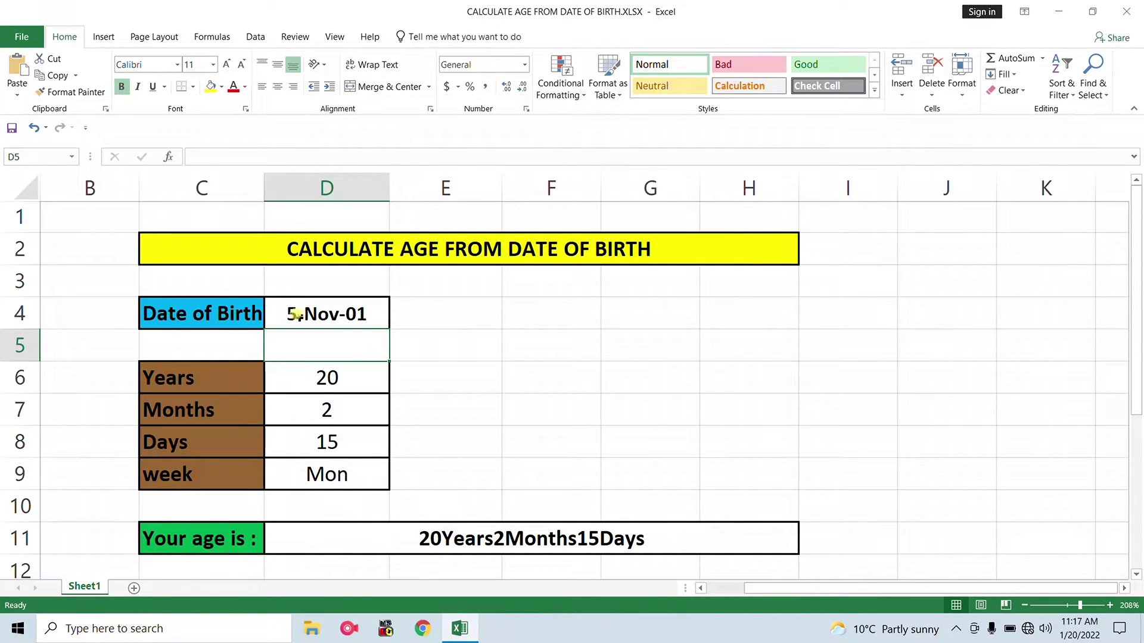
Replace the year portion of the date of birth in cell D4 with a different year
double_click(365, 311)
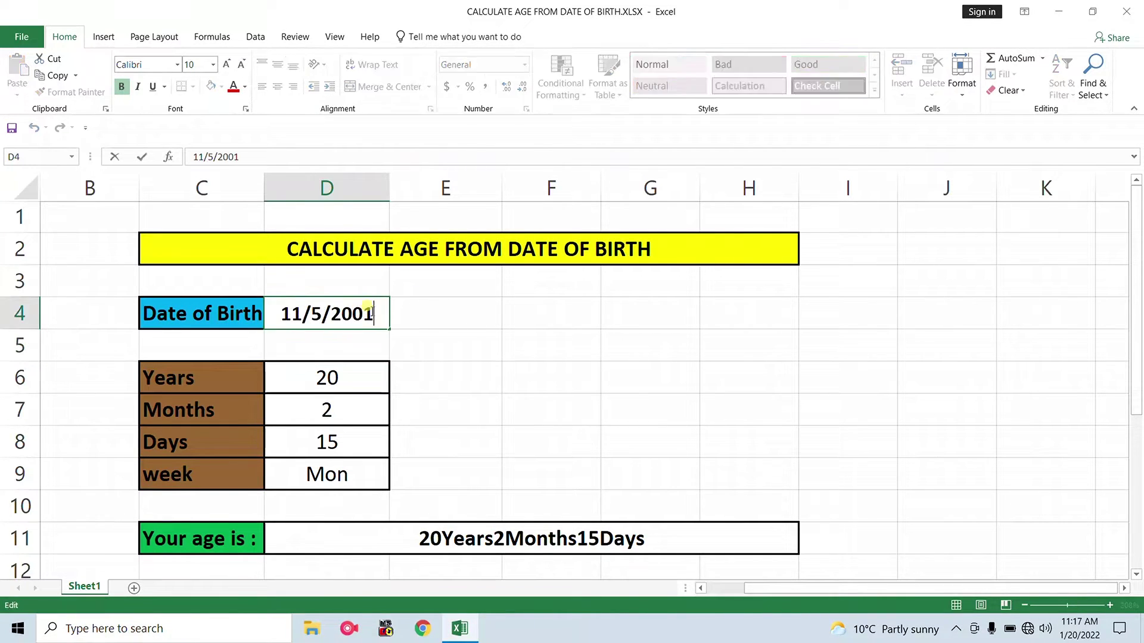
key("BackSpace")
type("2")
key("Return")
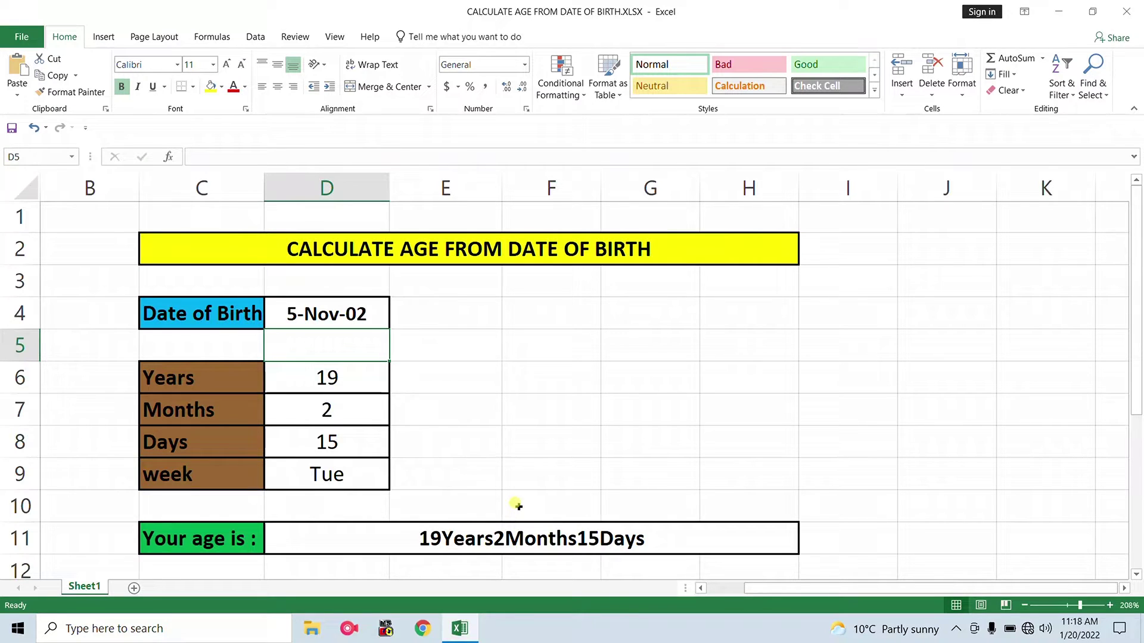
Clear the date of birth in D4, the result cells D6:D9 and the merged age cell D11
left_click(327, 317)
key("Delete")
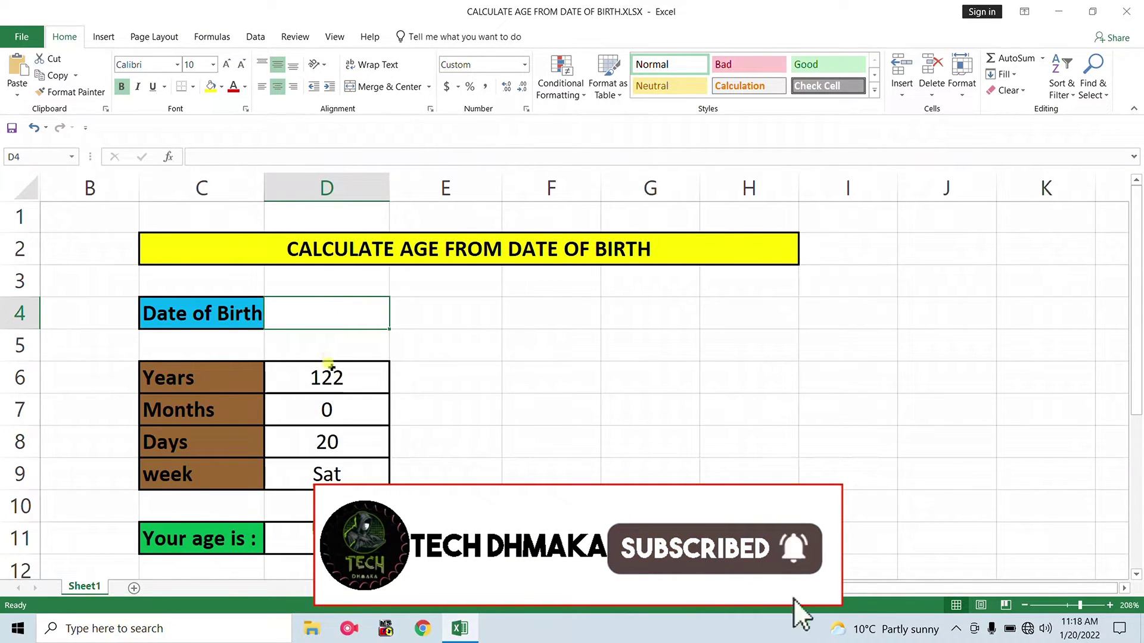
left_click_drag(329, 367, 322, 477)
key("Delete")
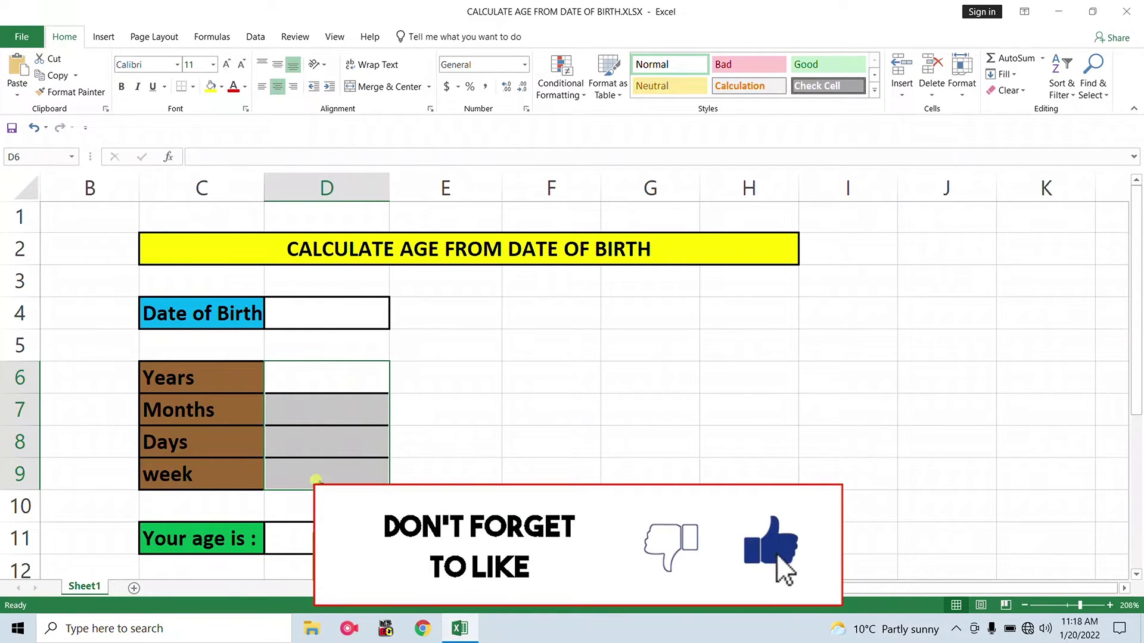
left_click(536, 538)
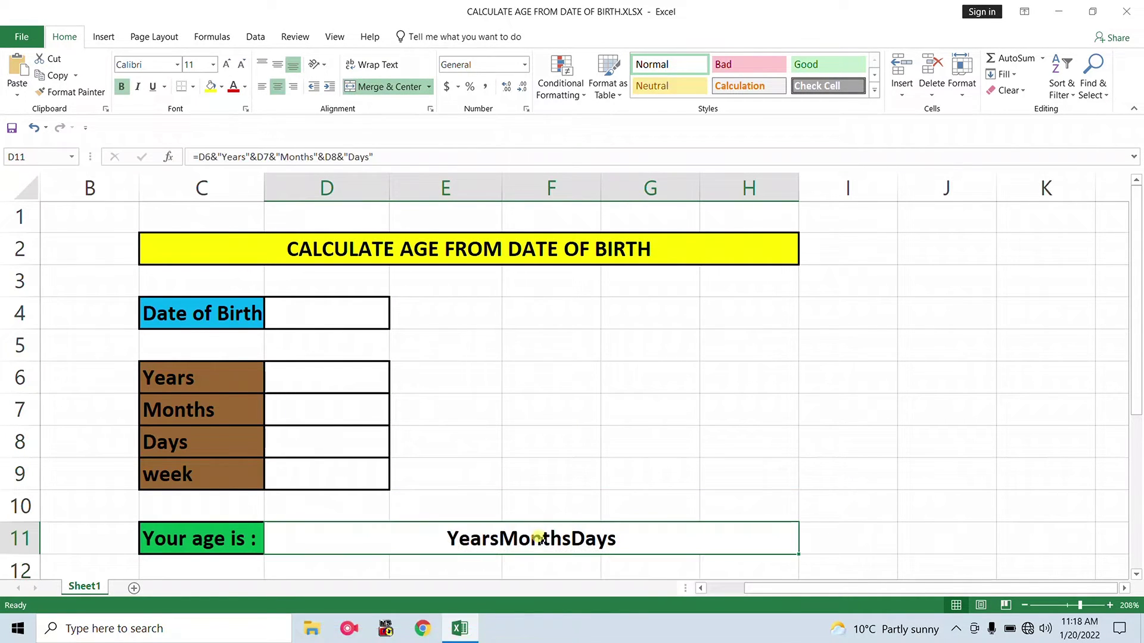
key("Delete")
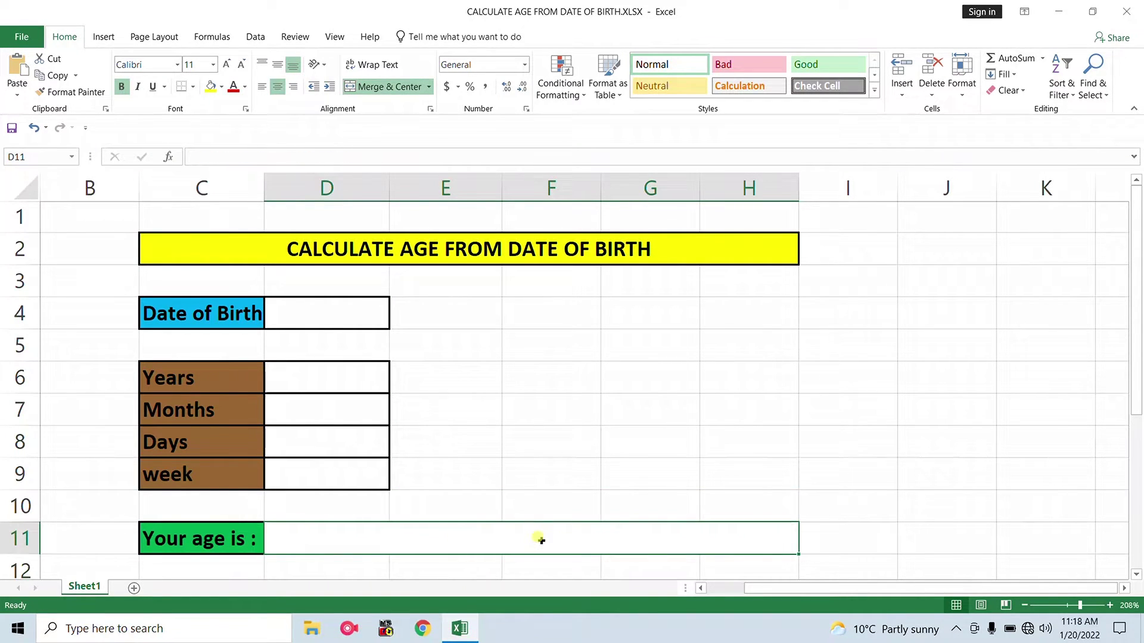
Enter the function names datedif in cell G5 and today in cell H5
double_click(303, 314)
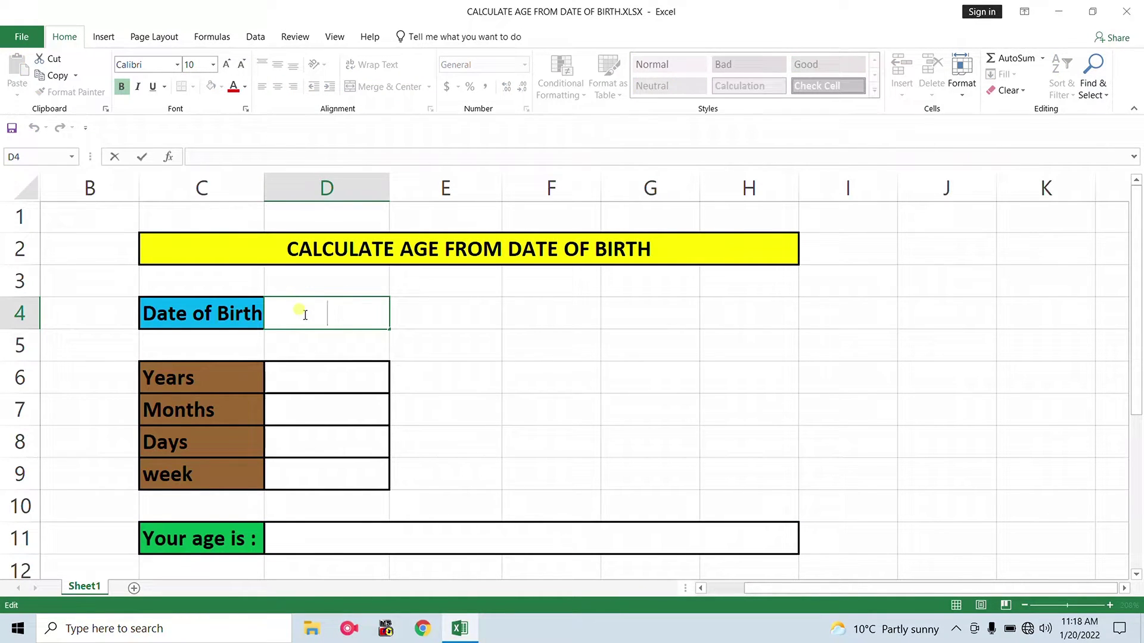
left_click(638, 330)
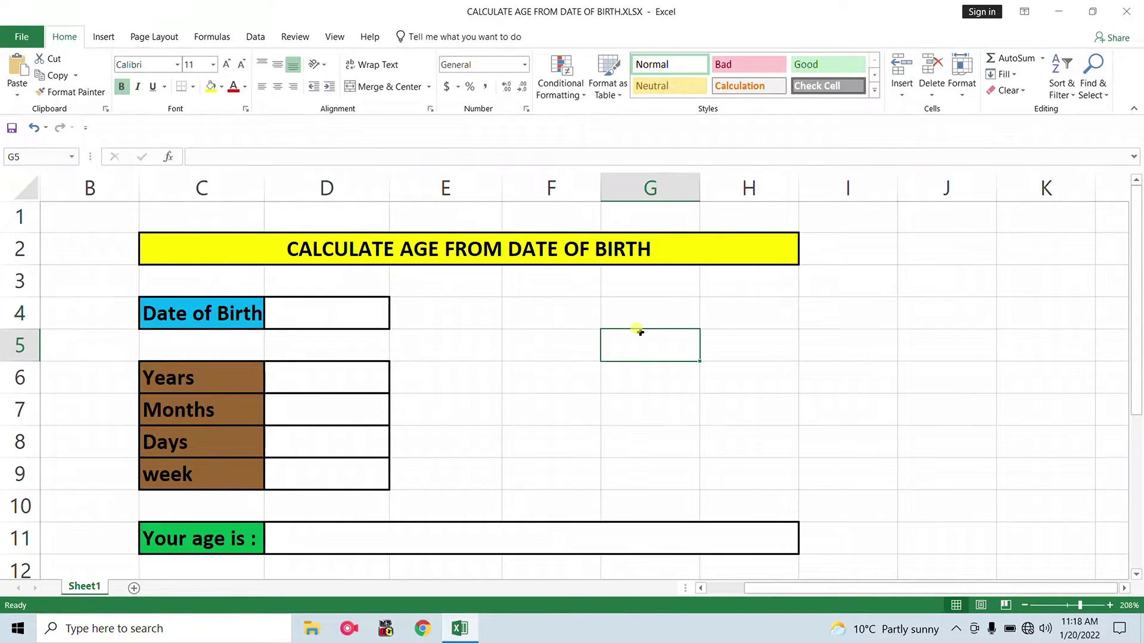
type("datedif")
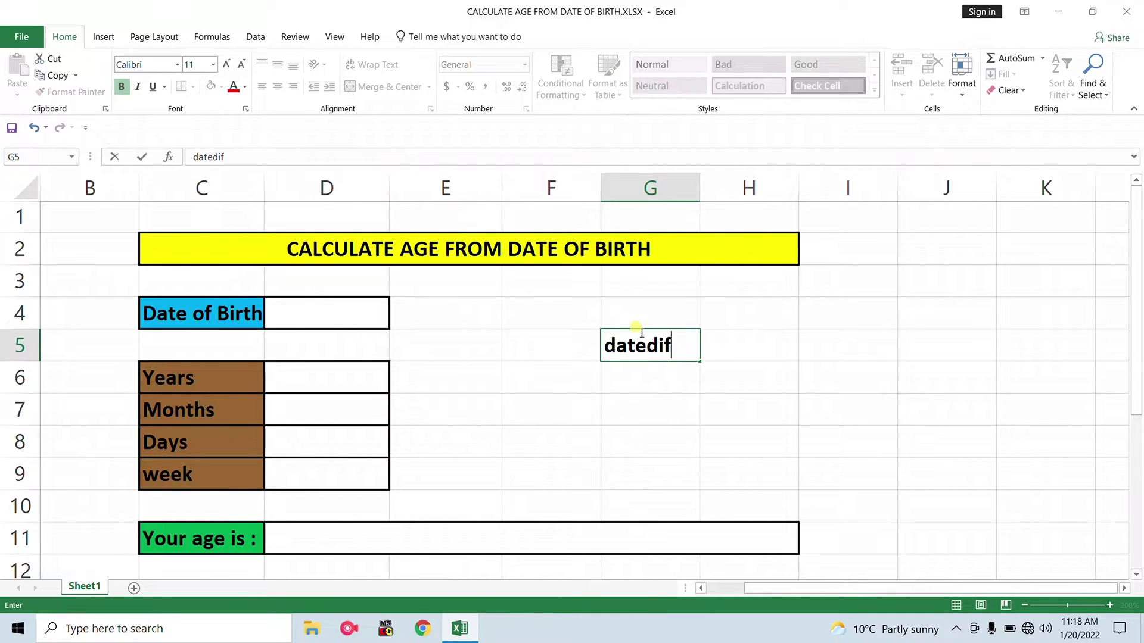
left_click(758, 353)
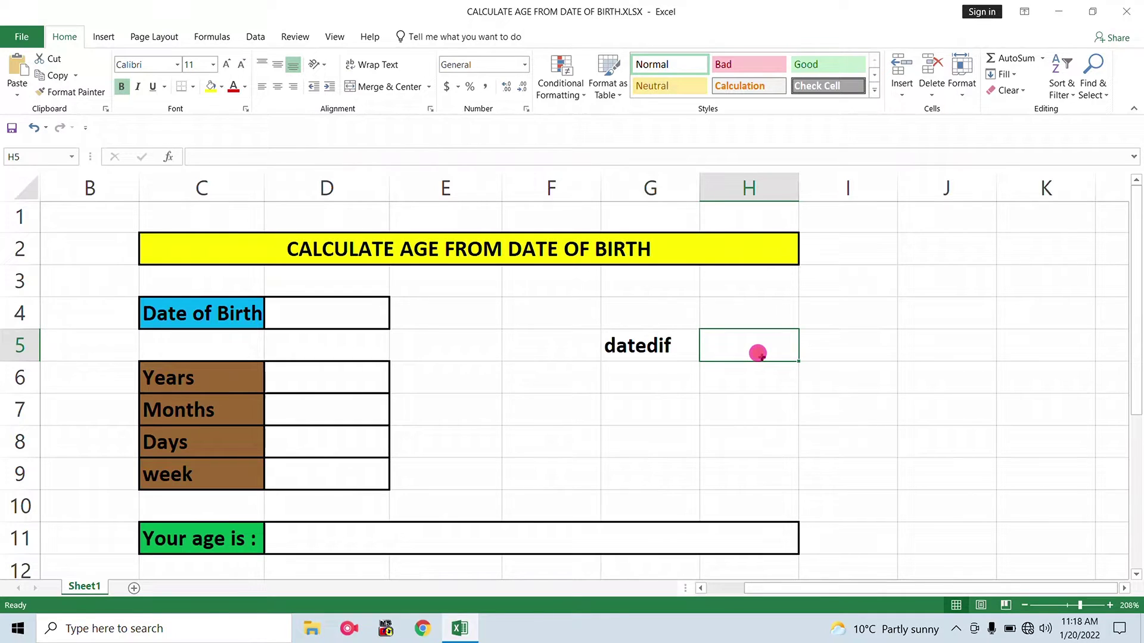
type("today")
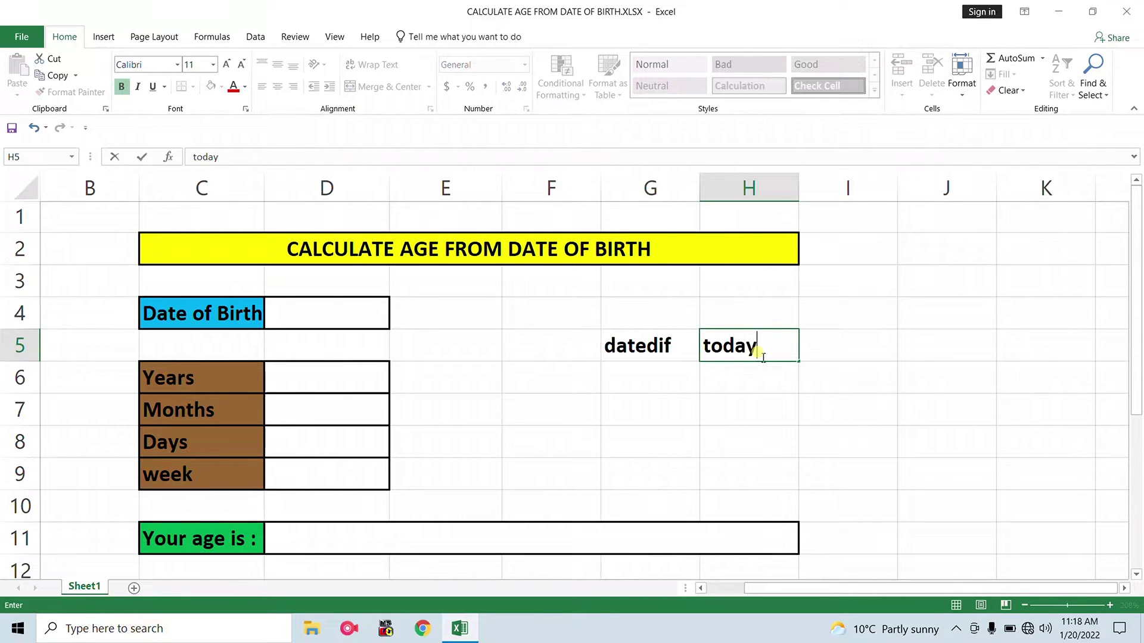
left_click(680, 377)
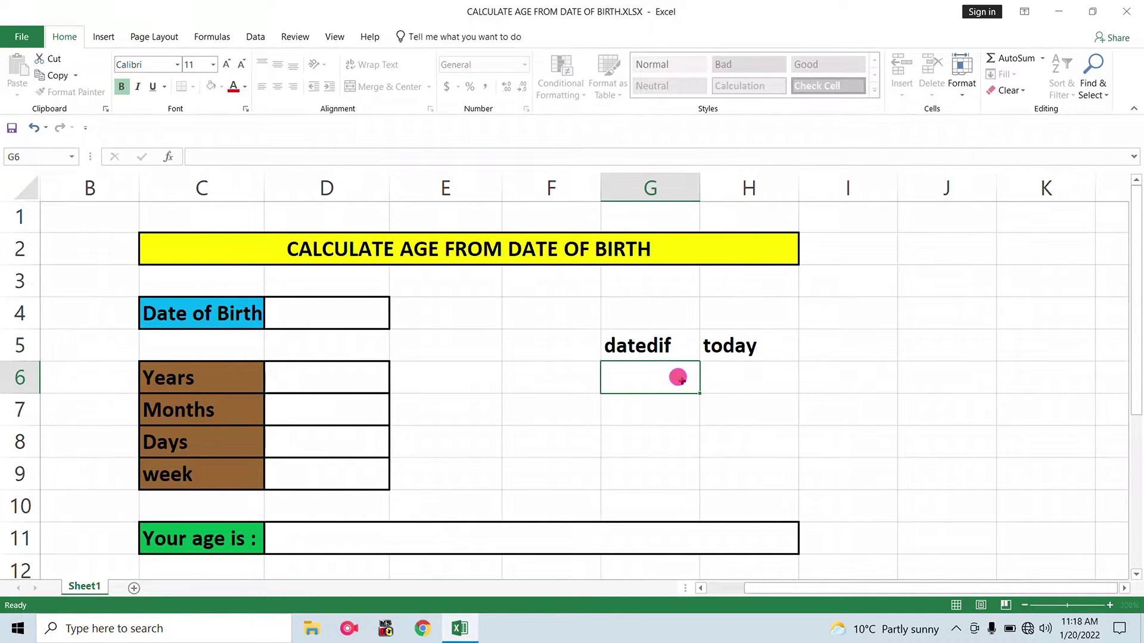
Enter the formula =TODAY() in cell H6 below the today label
left_click(722, 388)
double_click(724, 390)
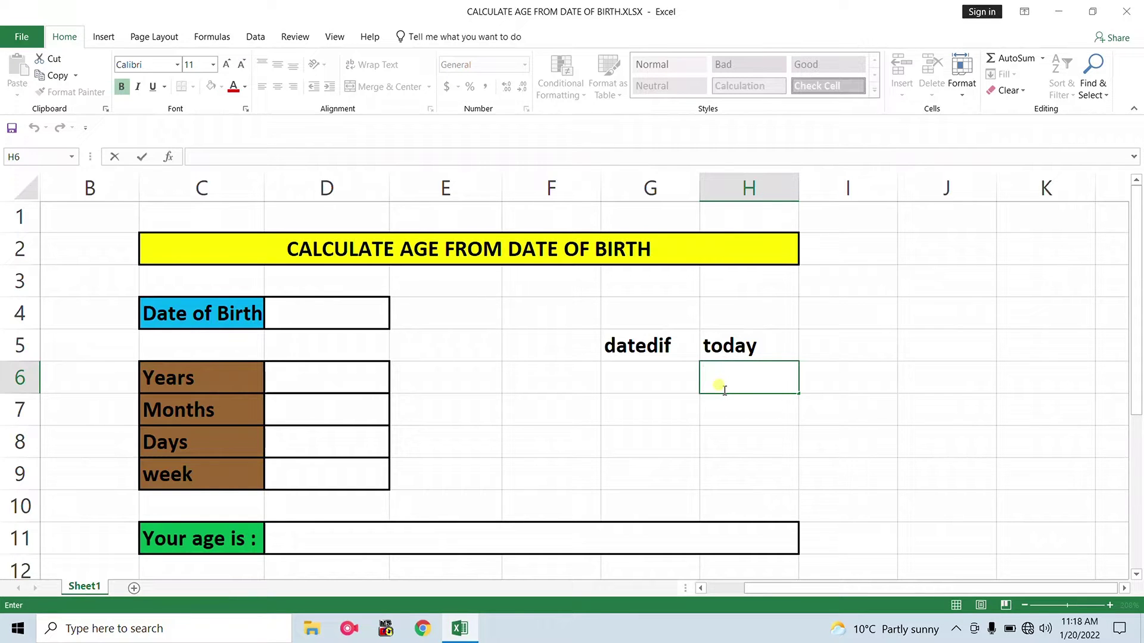
type("=today")
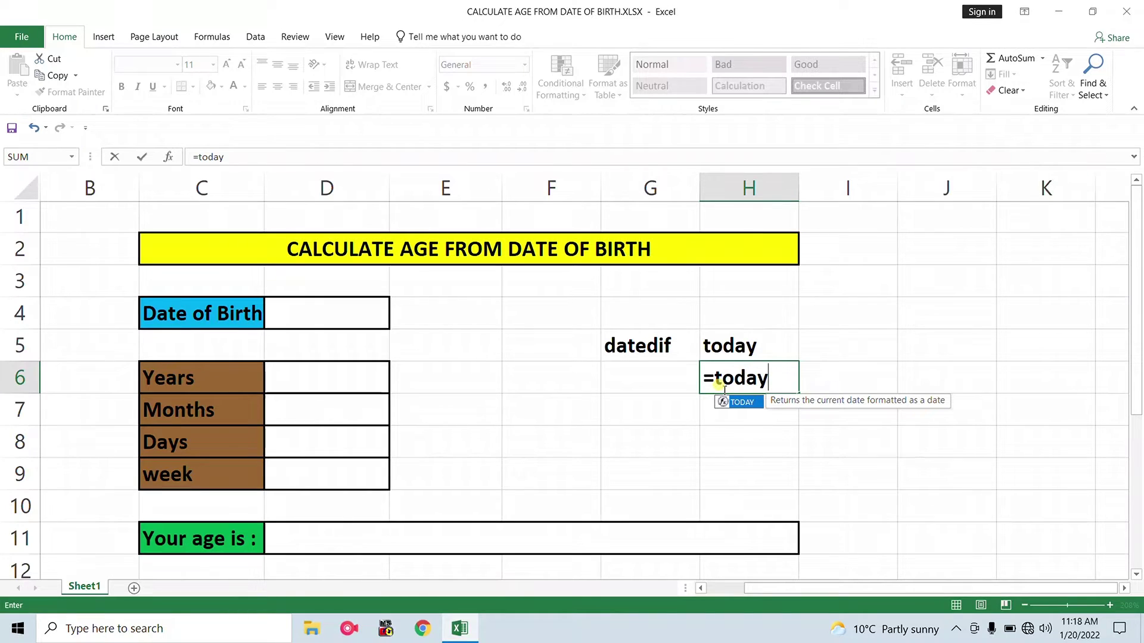
key("Tab")
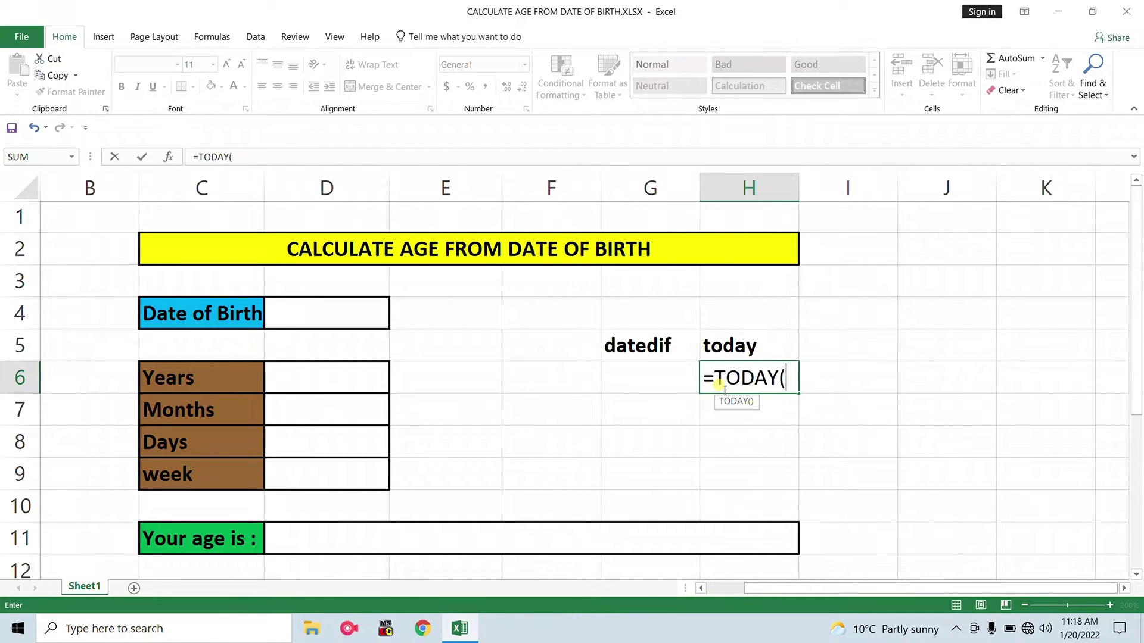
type("9")
key("BackSpace")
type("0")
key("BackSpace")
type(")")
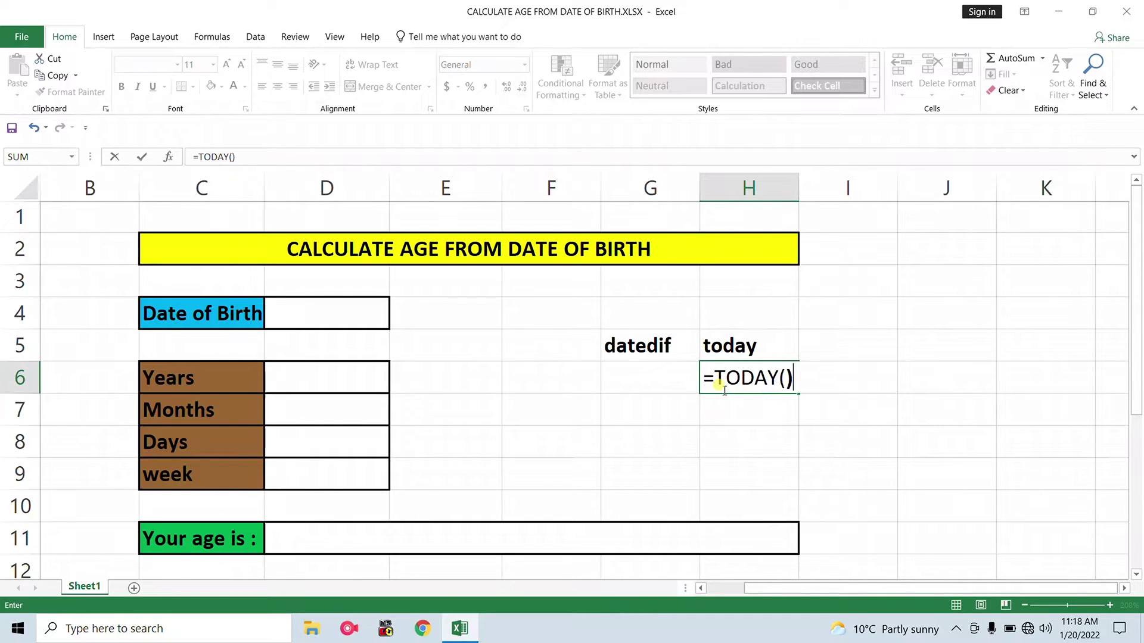
key("Return")
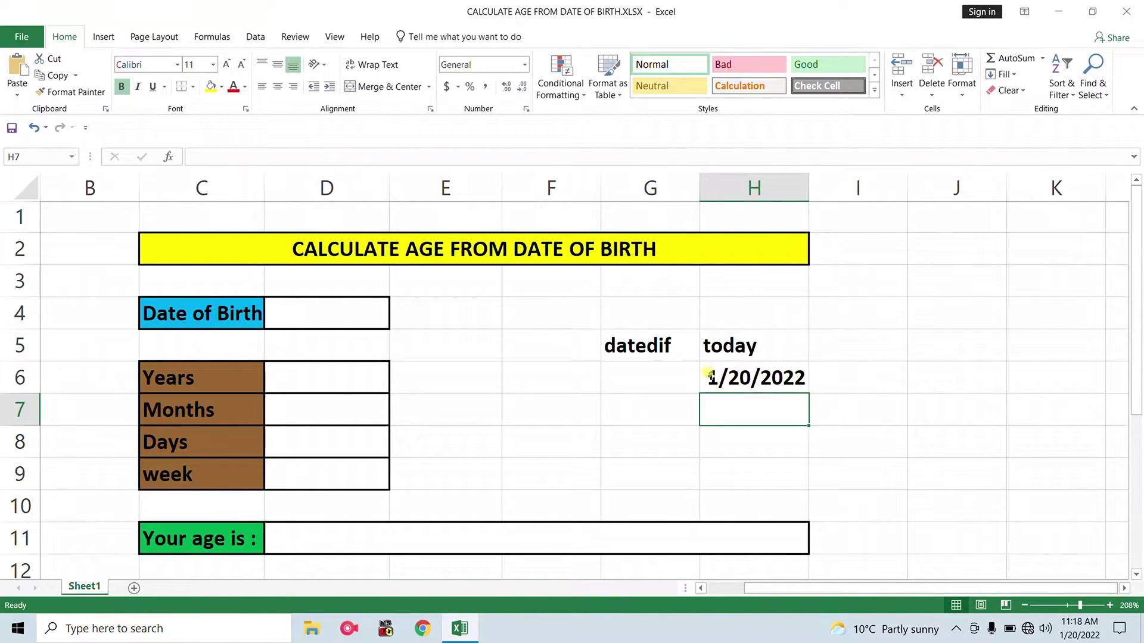
Clear the function name notes and the sample formula from cells G5:H6
left_click(613, 336)
left_click_drag(612, 336, 767, 384)
key("Delete")
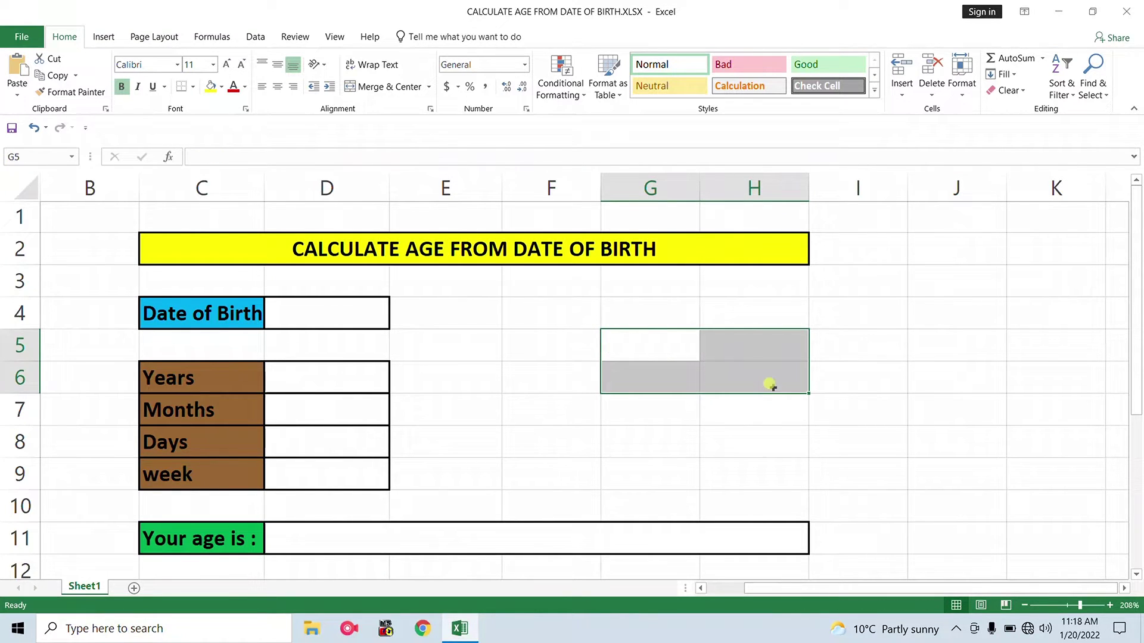
left_click(337, 318)
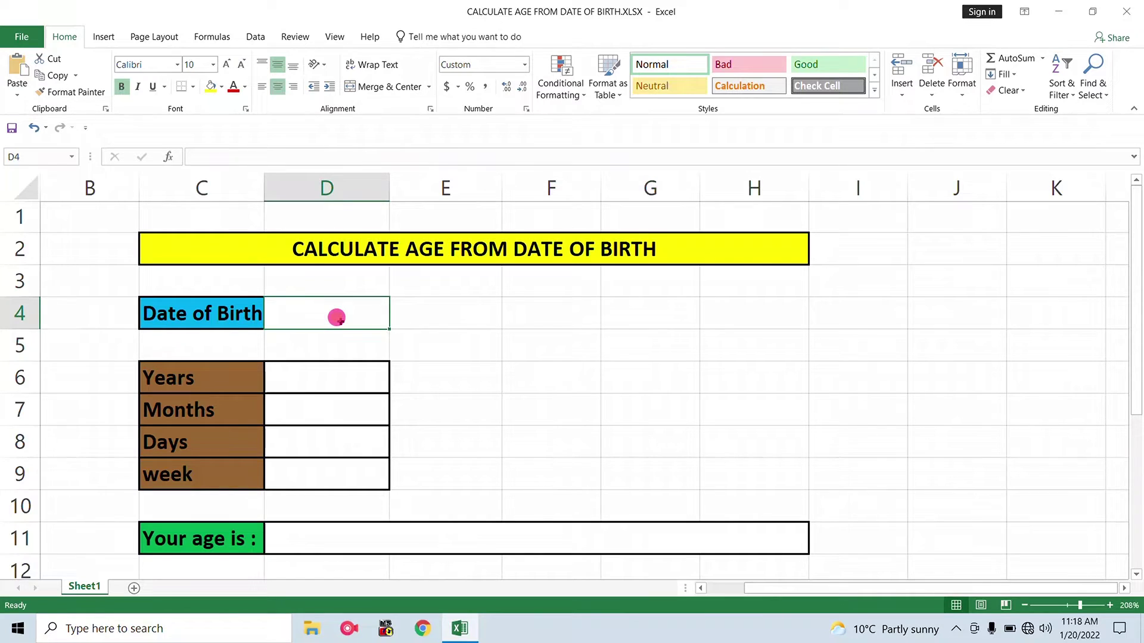
double_click(337, 318)
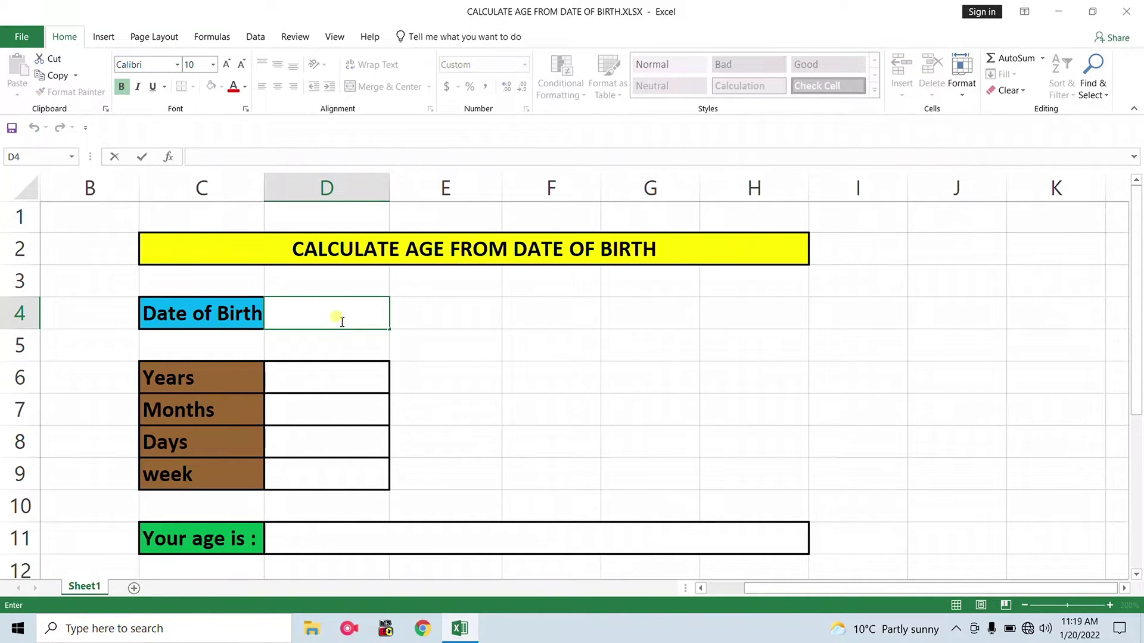
type("=")
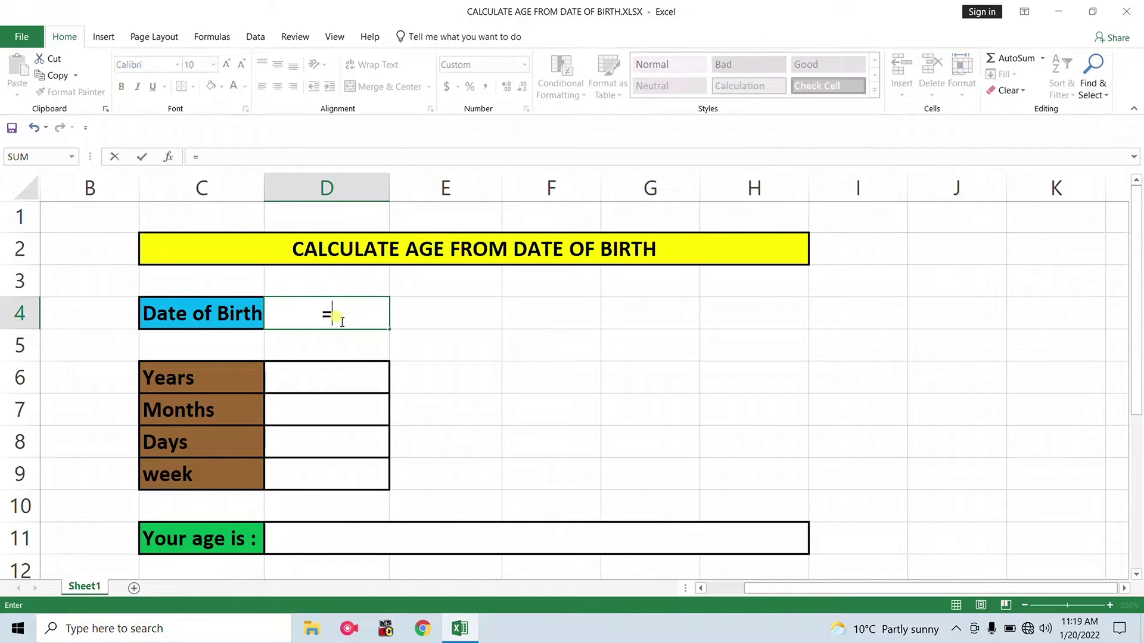
type("dated")
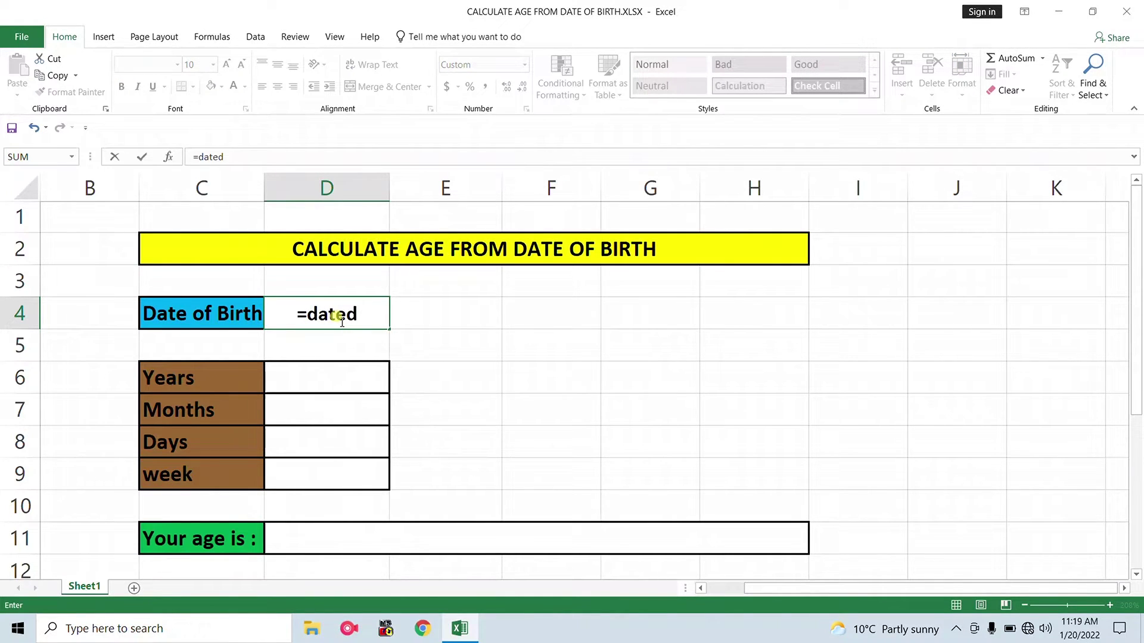
key("BackSpace")
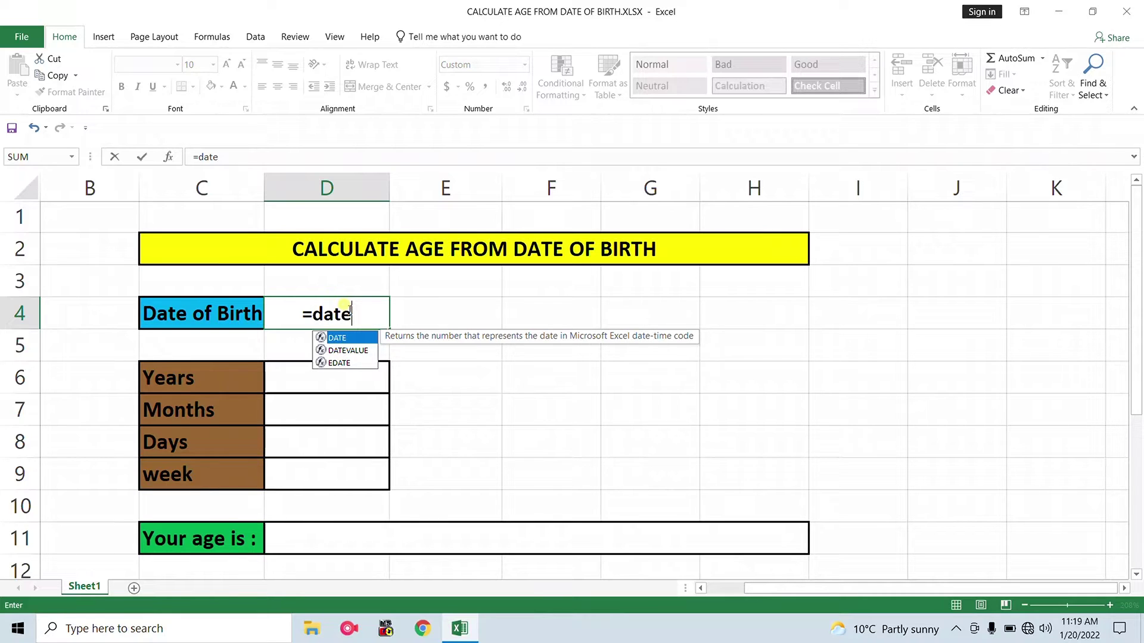
type("if")
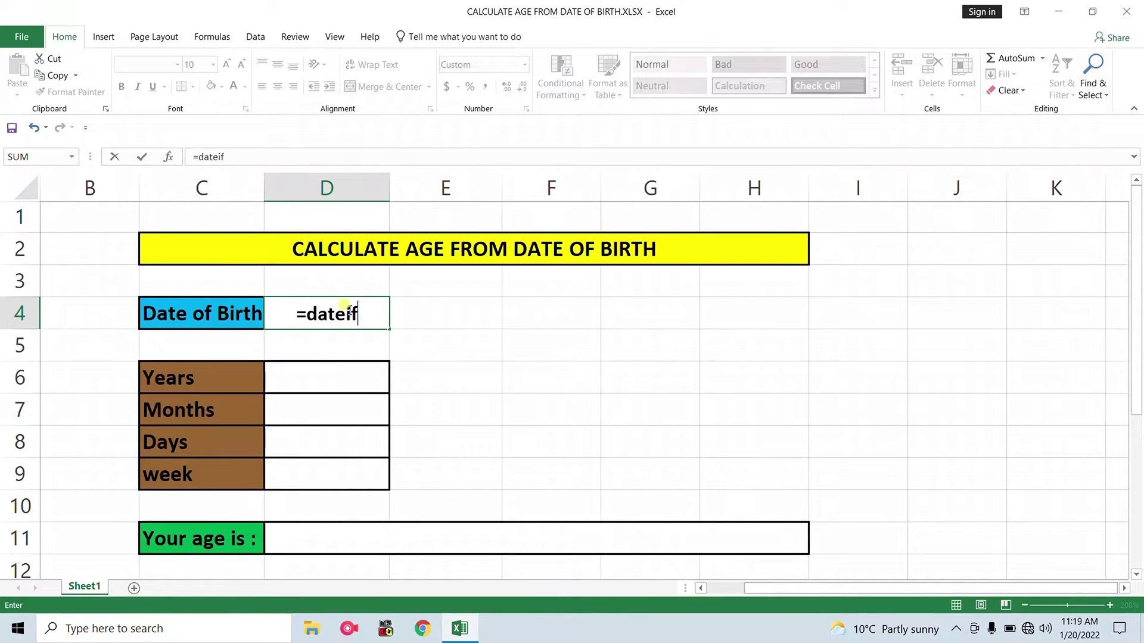
type("(")
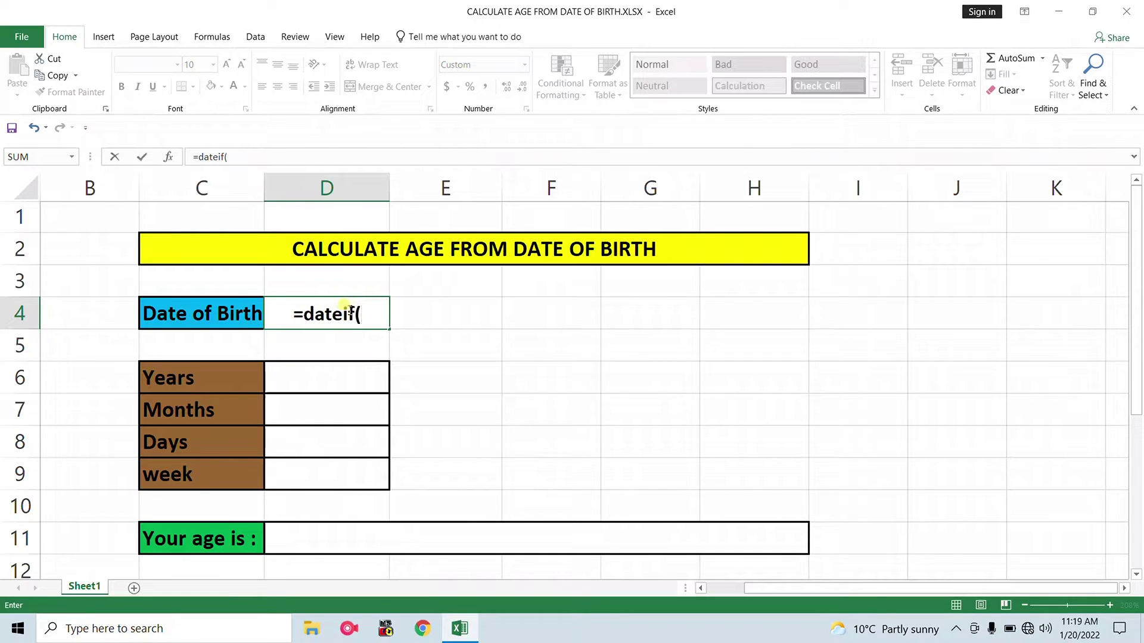
left_click_drag(366, 313, 296, 309)
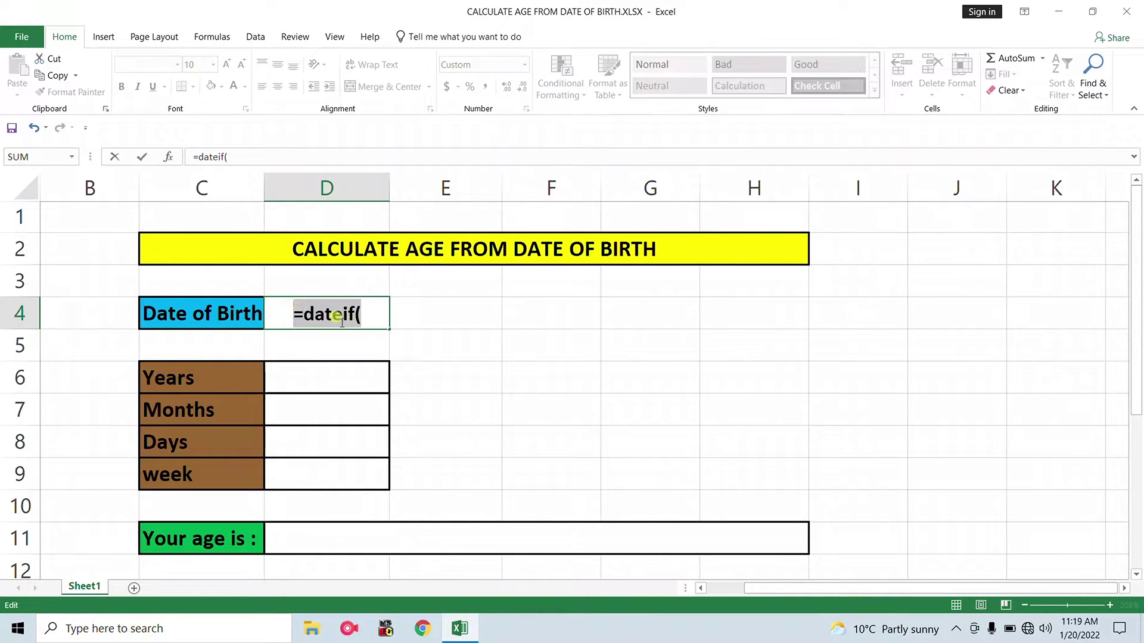
key("BackSpace")
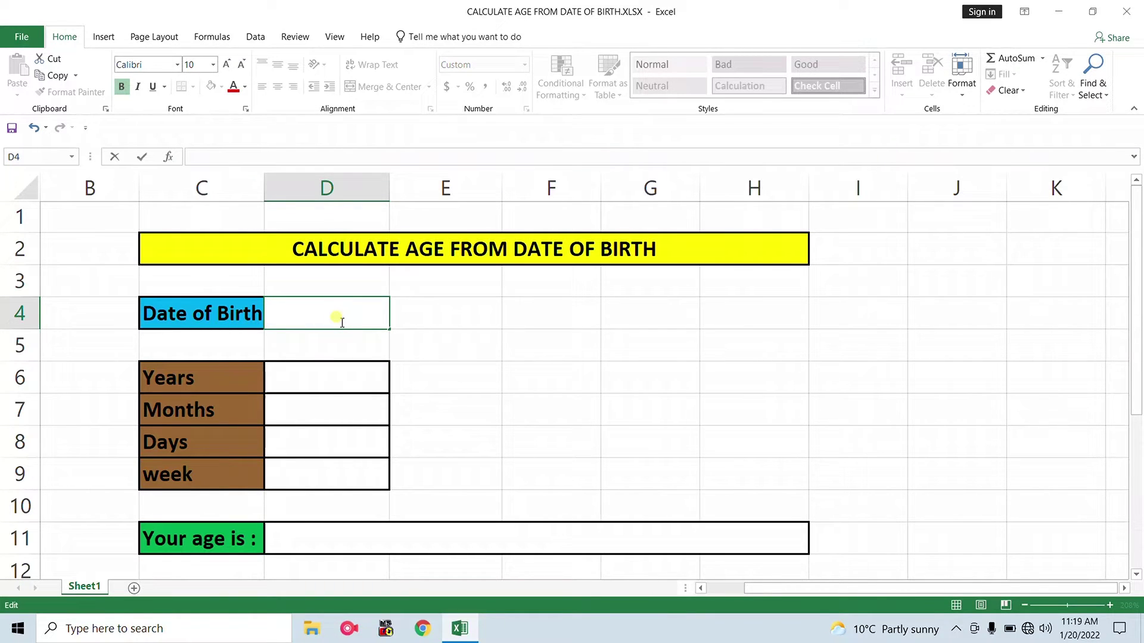
Enter the full date of birth in cell D4 beside the Date of Birth label
type("30/Nov/2001")
left_click(294, 370)
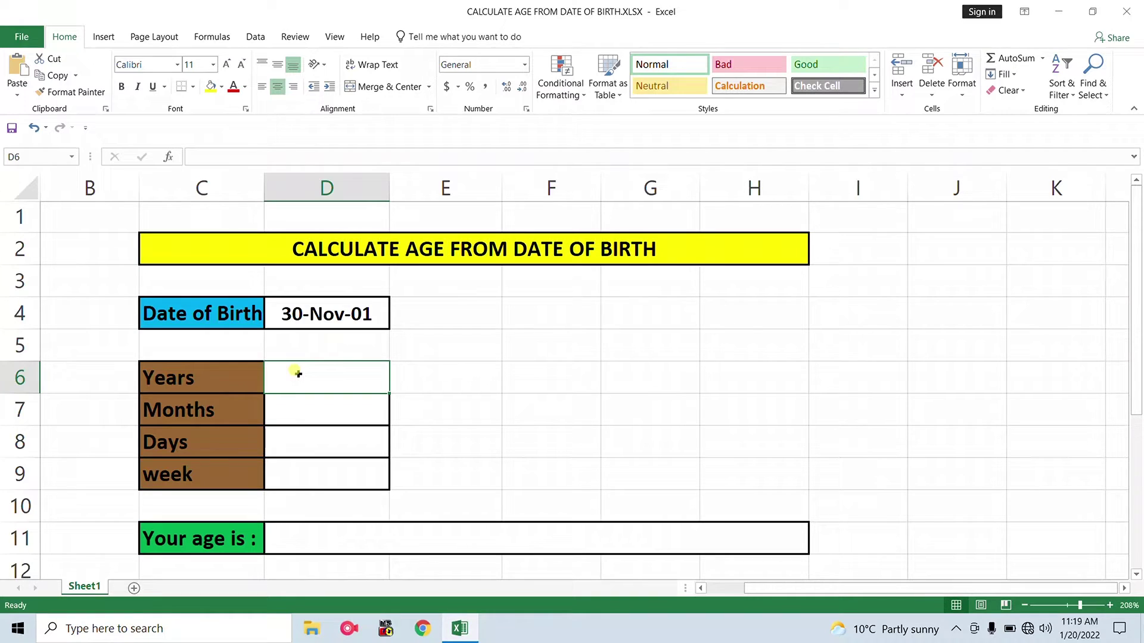
Enter the formula =DATEDIF(D4,TODAY(),"y") in the Years cell D6
double_click(298, 373)
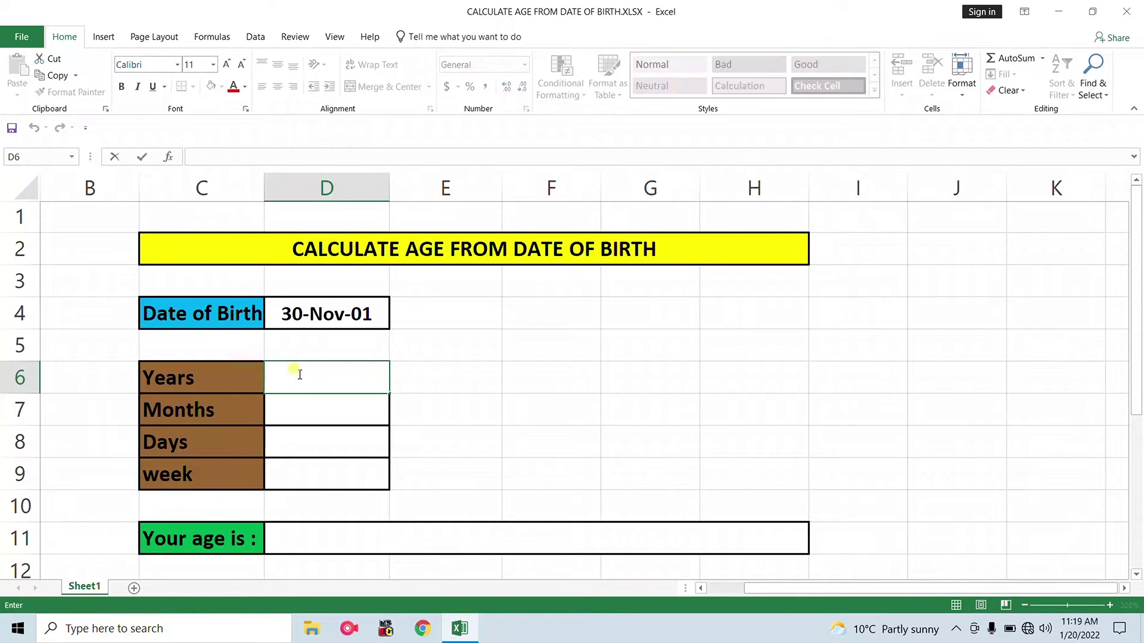
type("=")
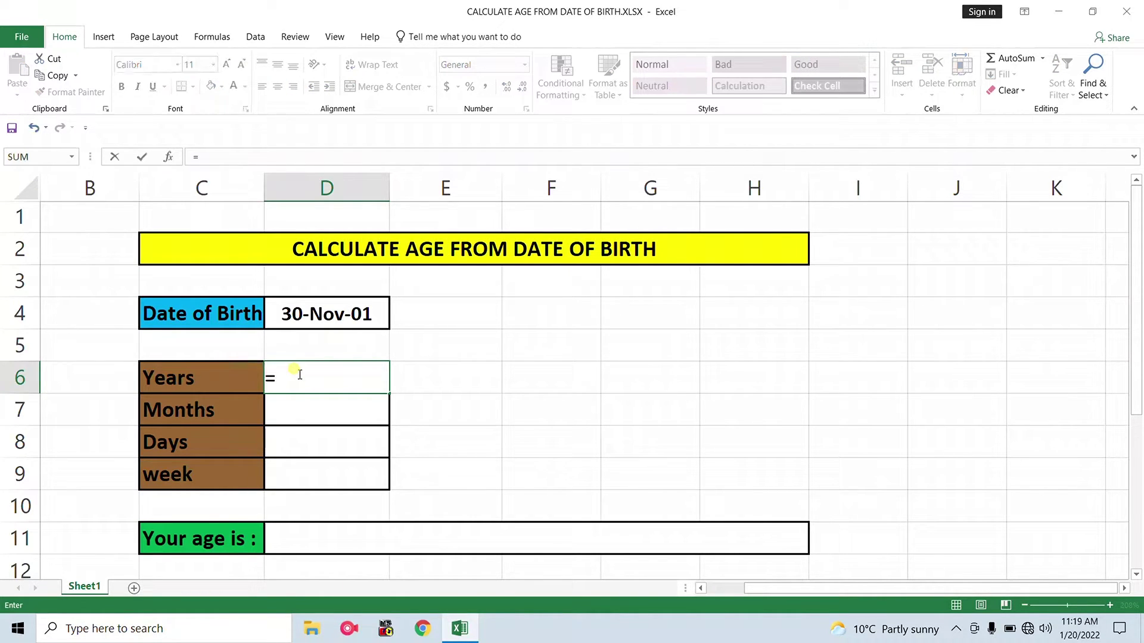
type("datedif")
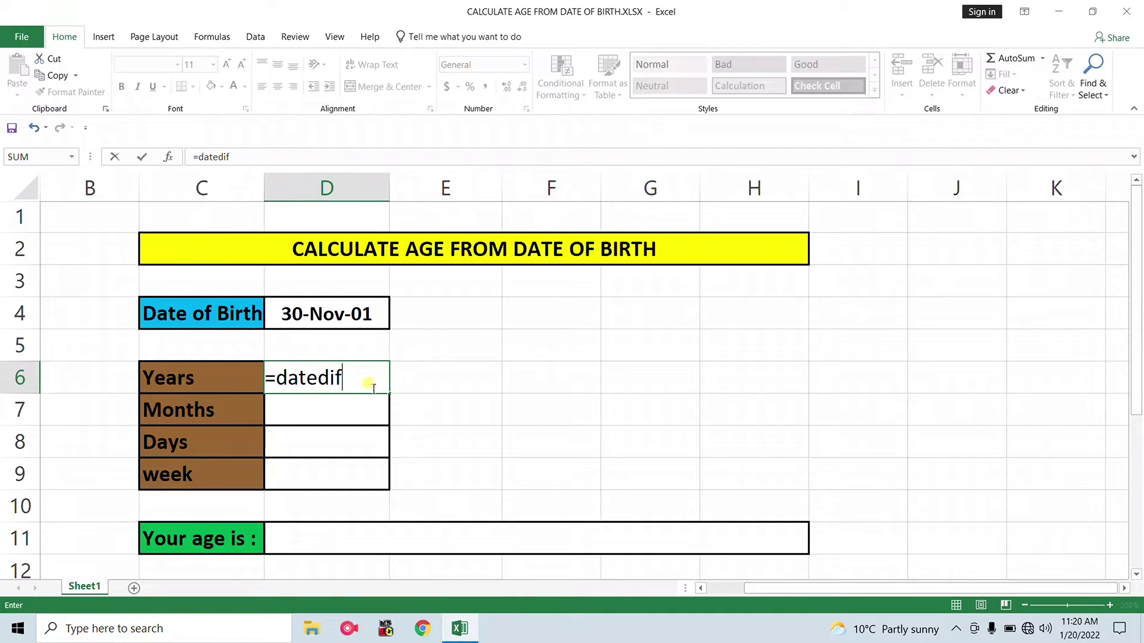
type("(")
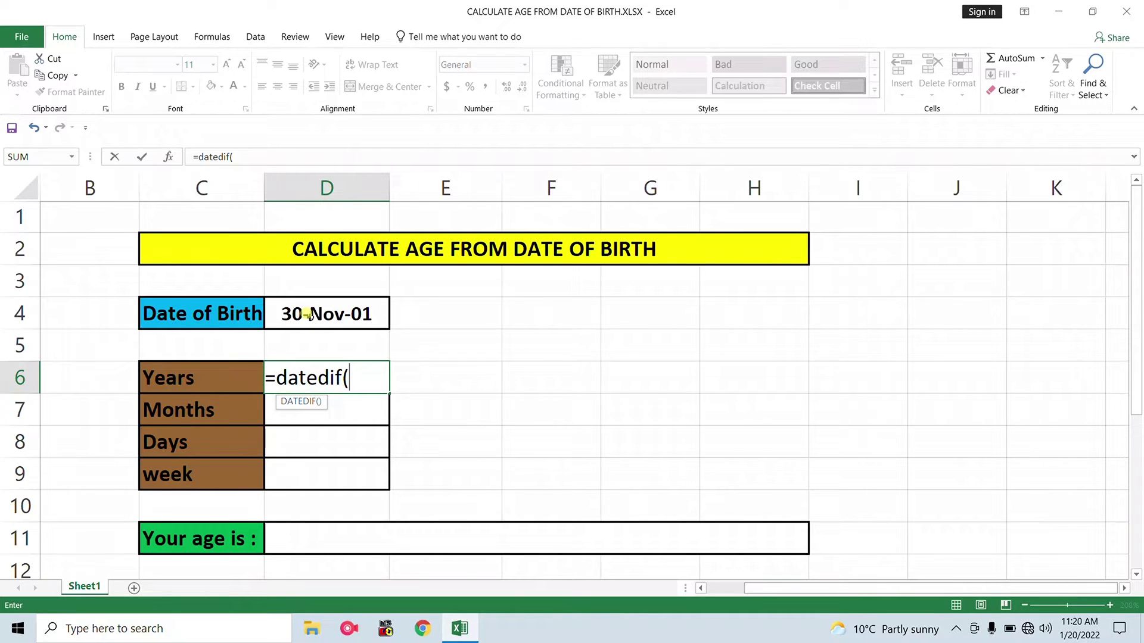
left_click(325, 314)
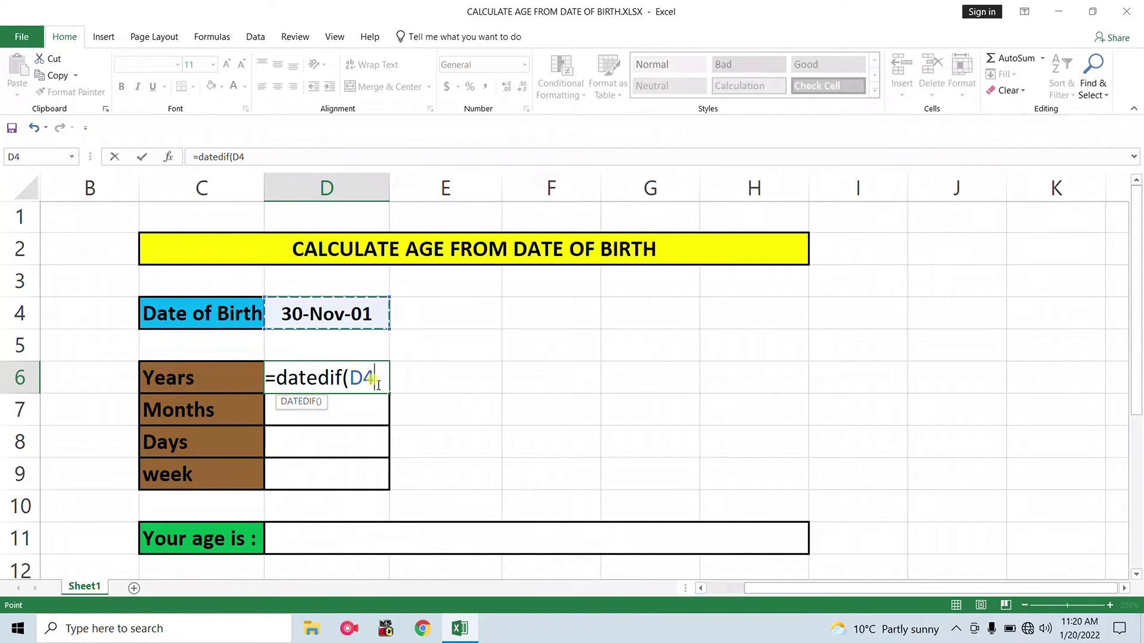
type(",today")
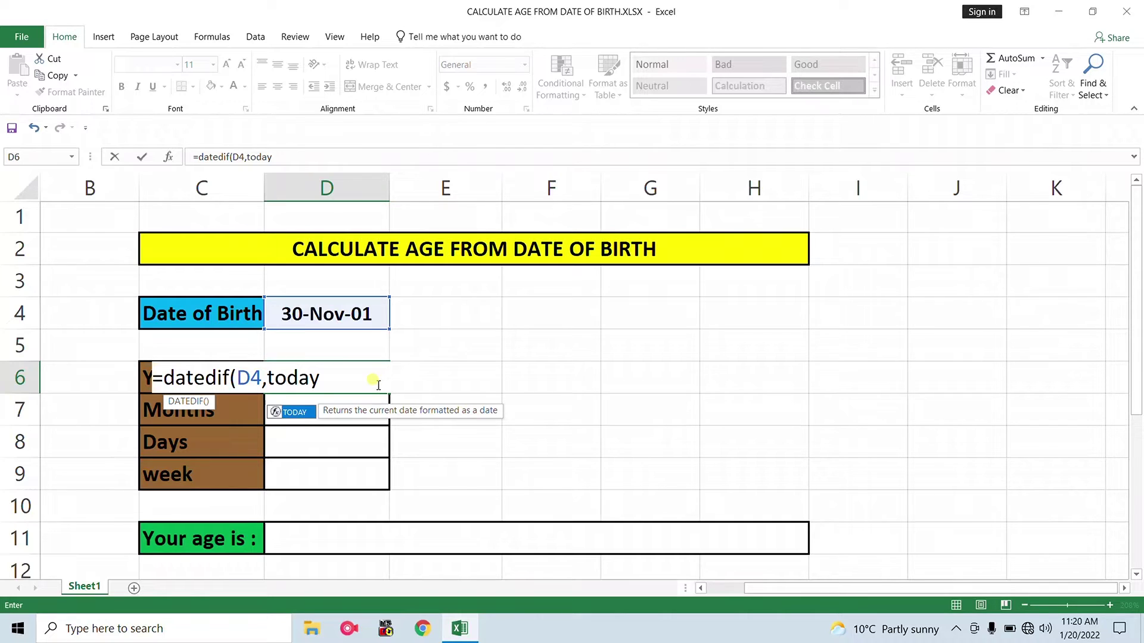
type("()")
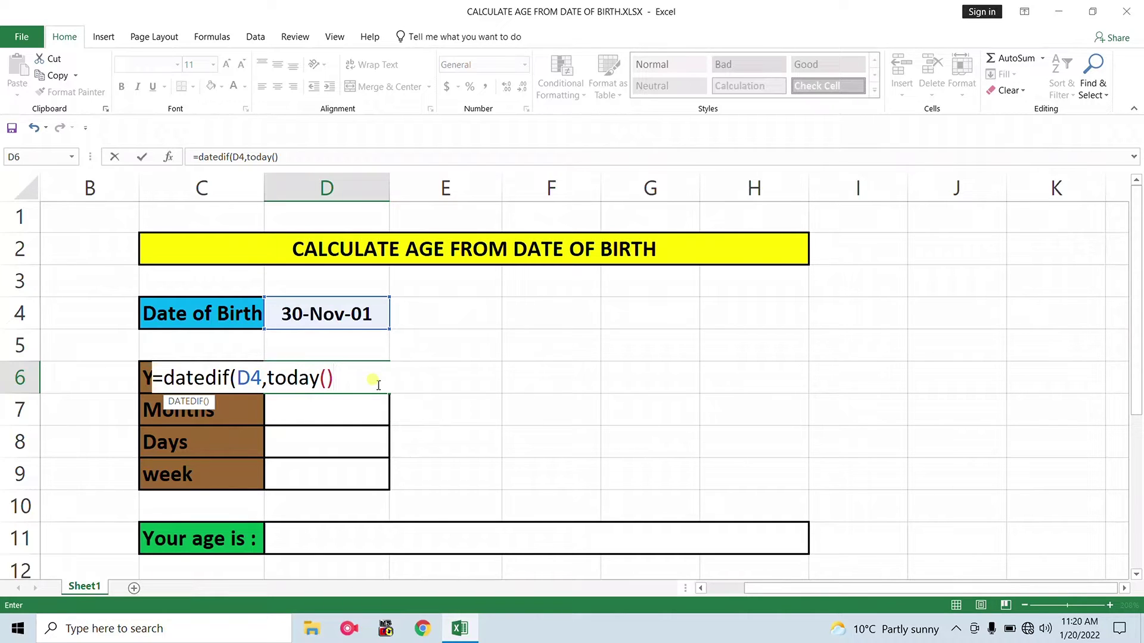
type(",\"y")
type("\")")
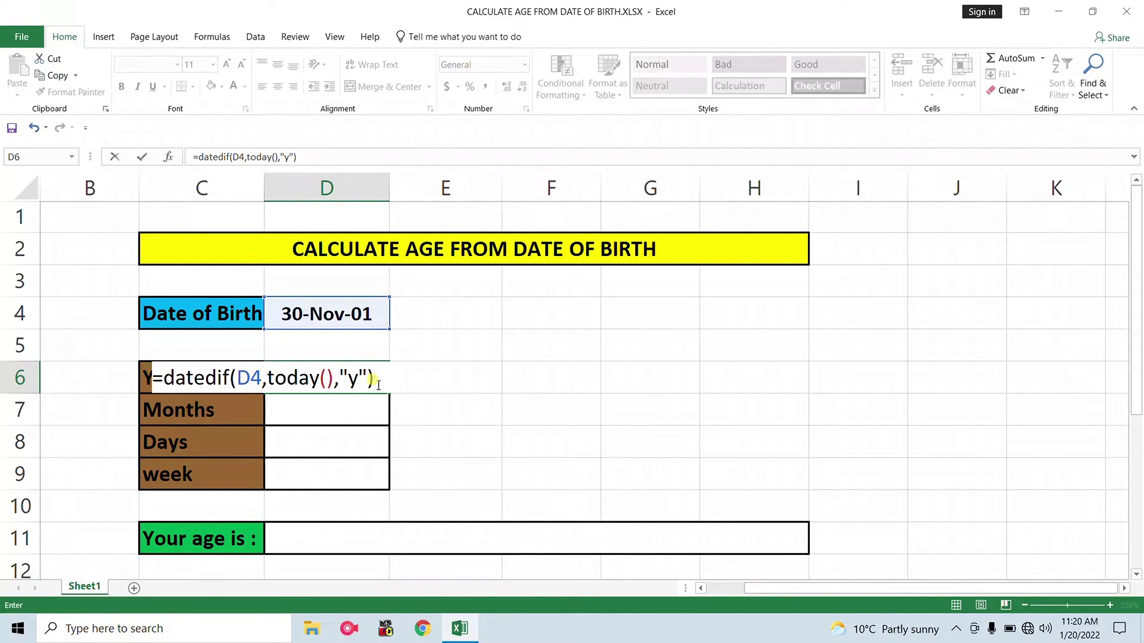
key("Return")
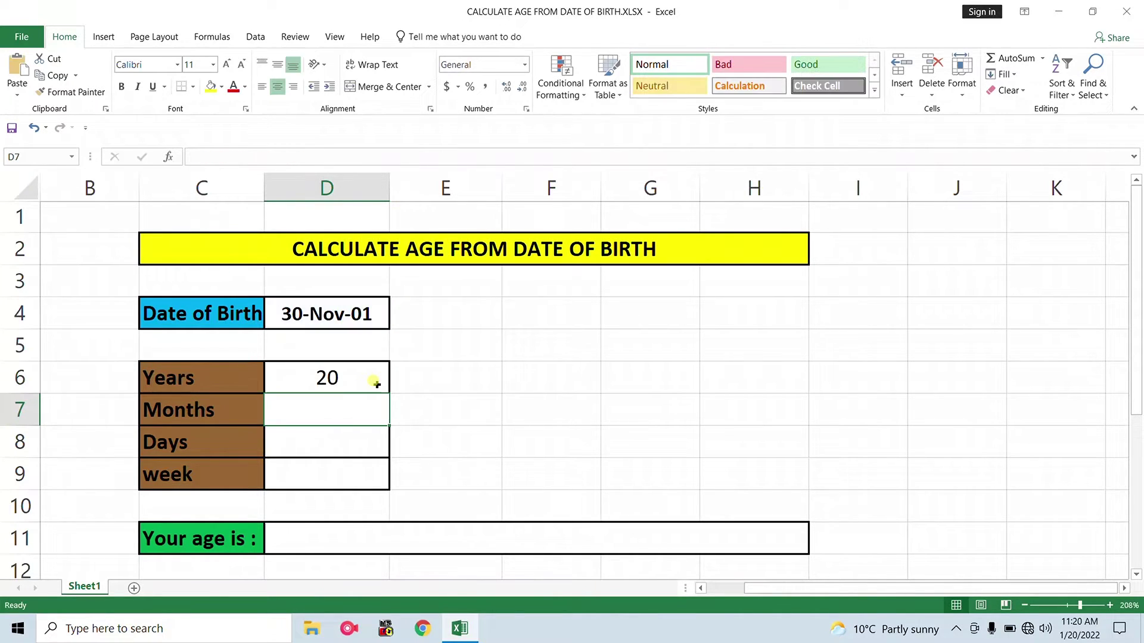
left_click(303, 411)
double_click(332, 375)
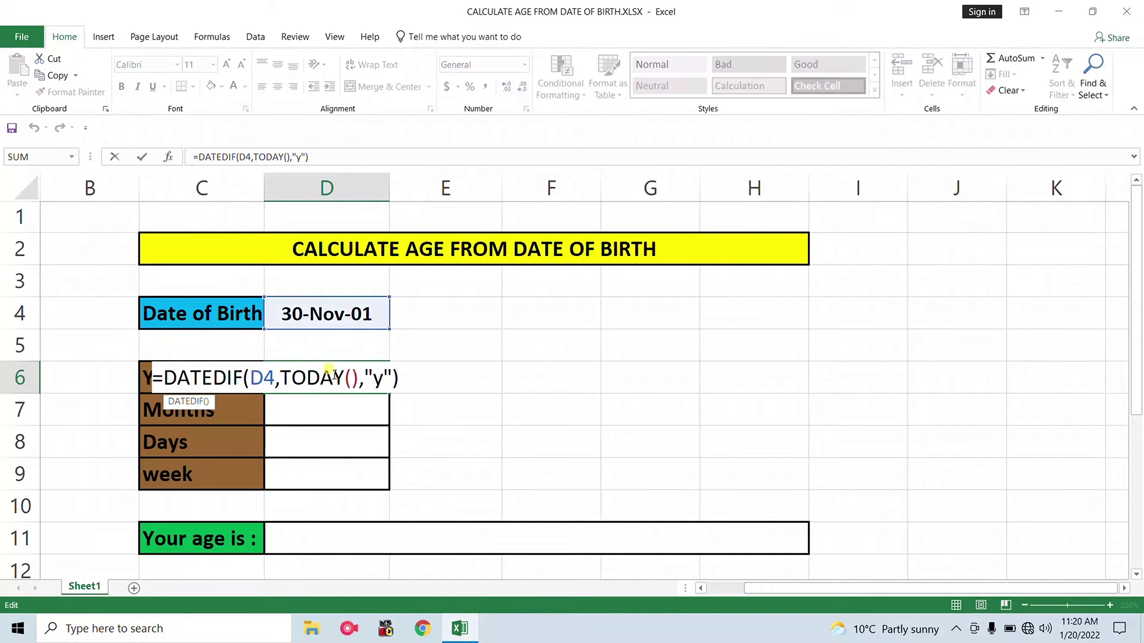
key("ctrl+a")
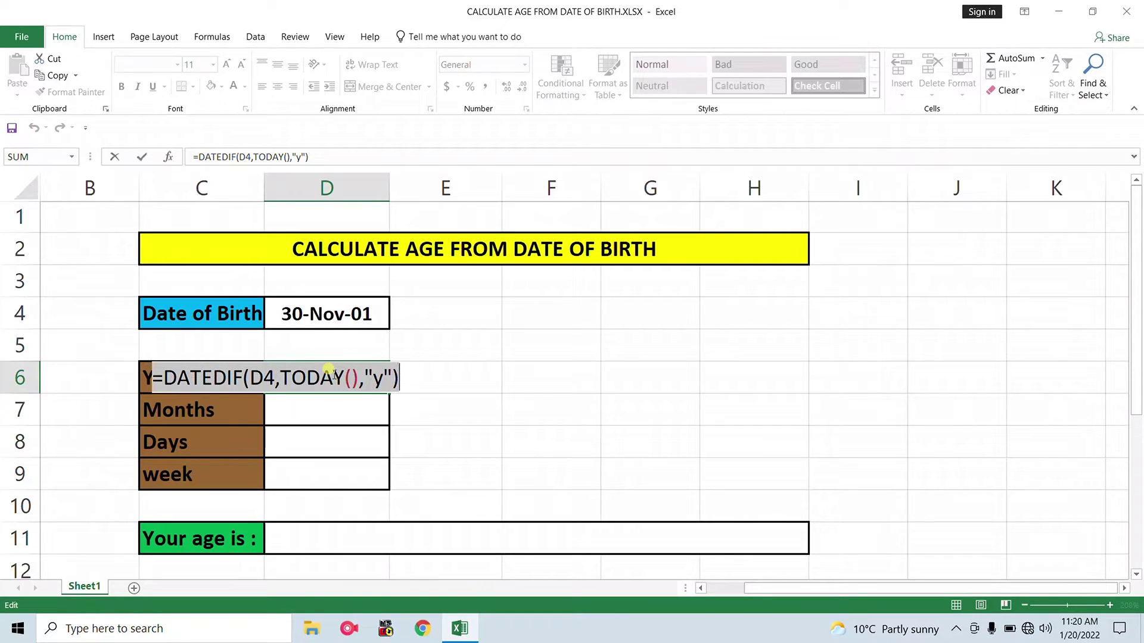
type("=")
left_click(311, 399)
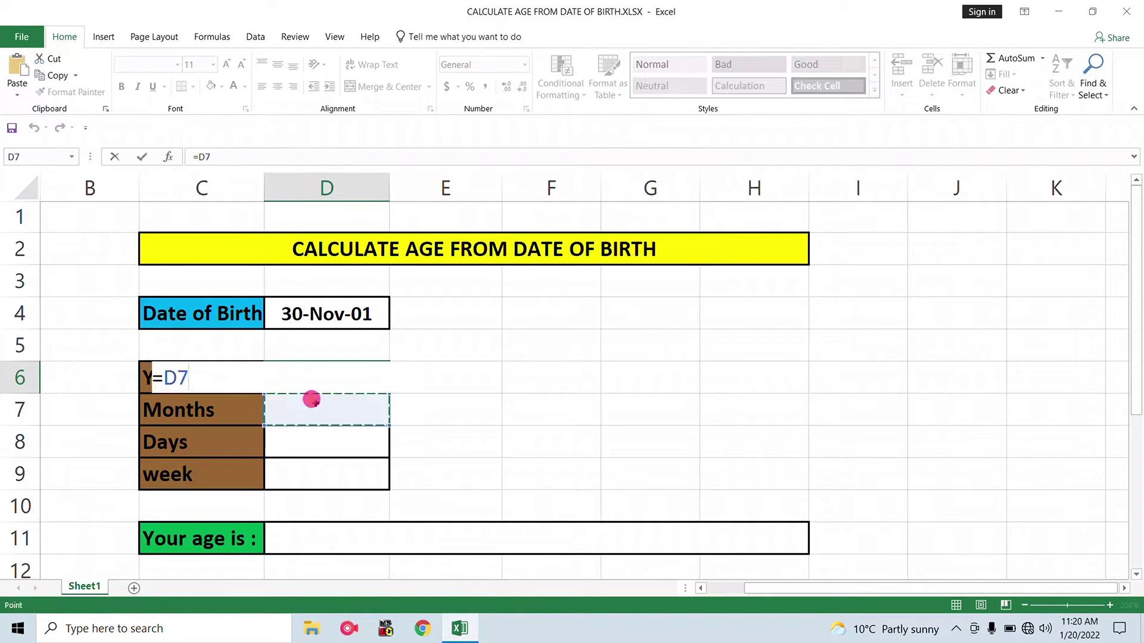
left_click(314, 402)
left_click(314, 401)
key("ctrl+z")
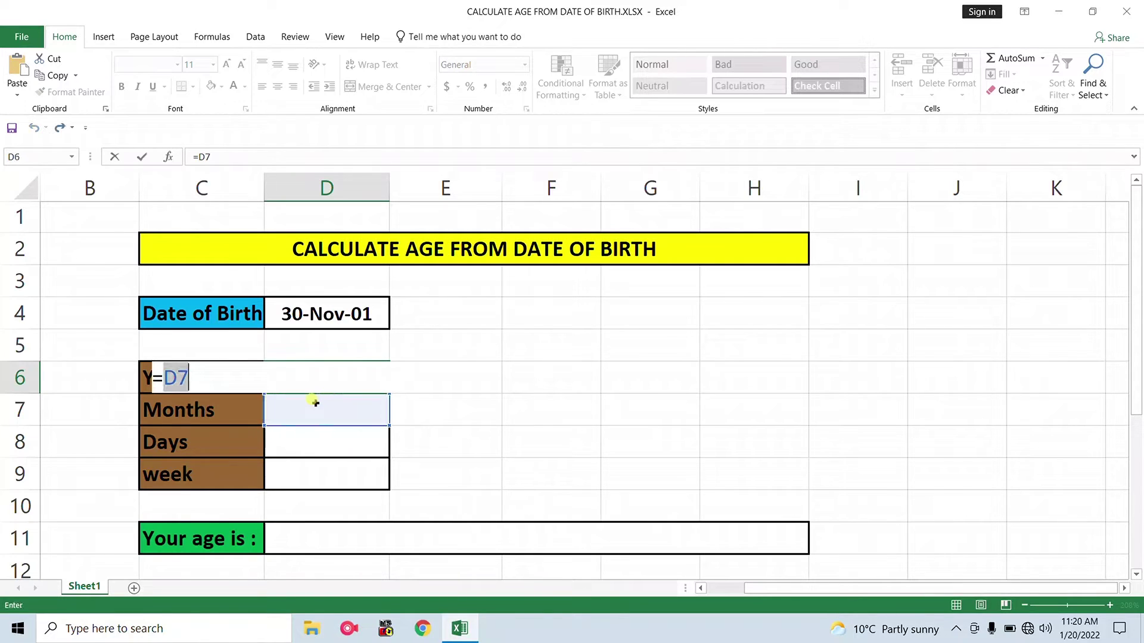
key("ctrl+y")
key("ctrl+z")
left_click(290, 381)
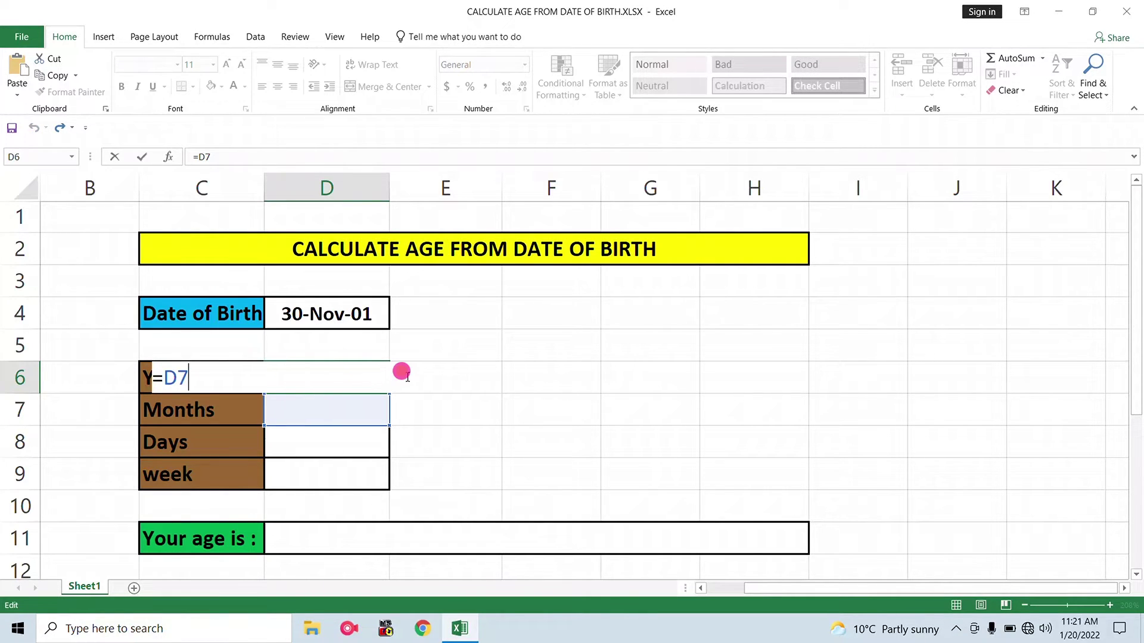
left_click(392, 435)
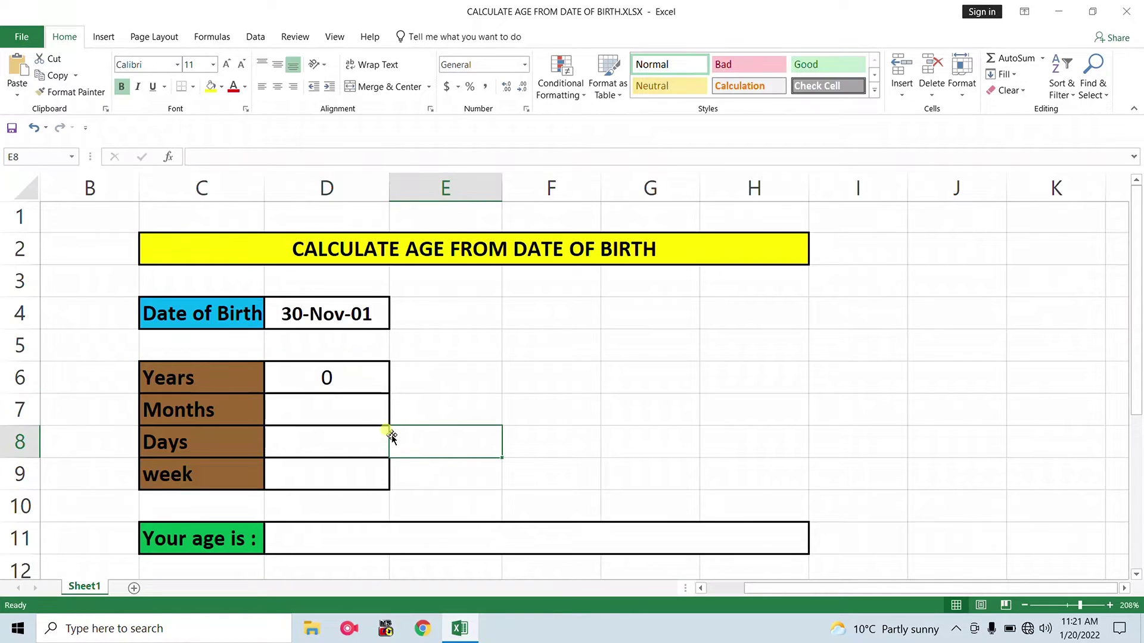
Replace the mistaken reference in the Years cell D6 with =DATEDIF(D4,TODAY(),"y")
double_click(337, 384)
key("ctrl+a")
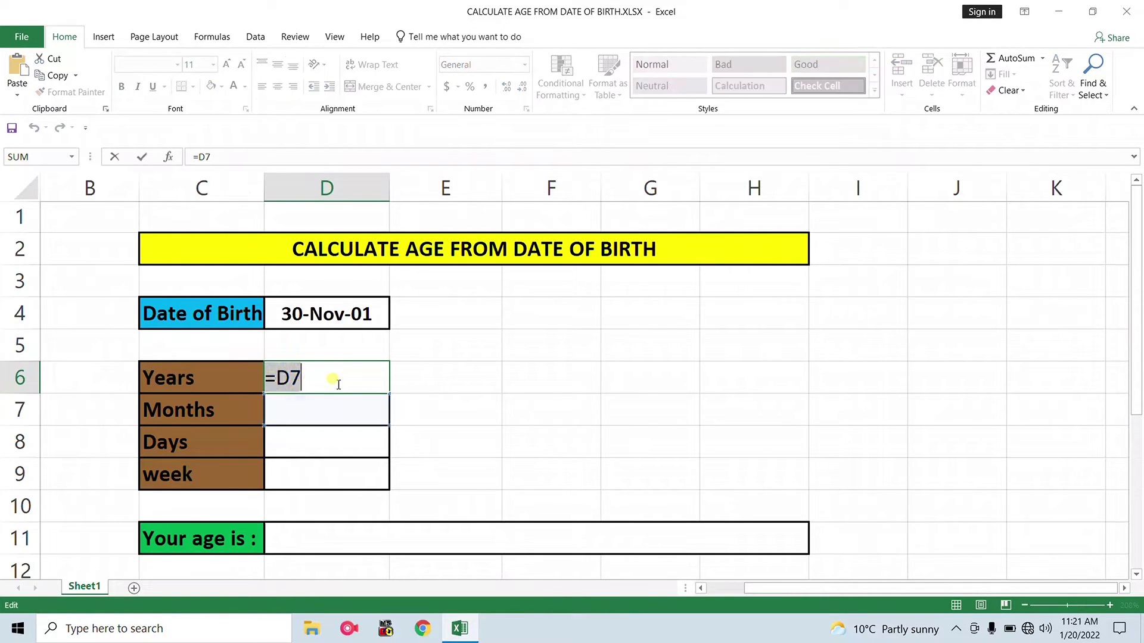
type("=DATEDIF(D4,TODAY(),\"y\")")
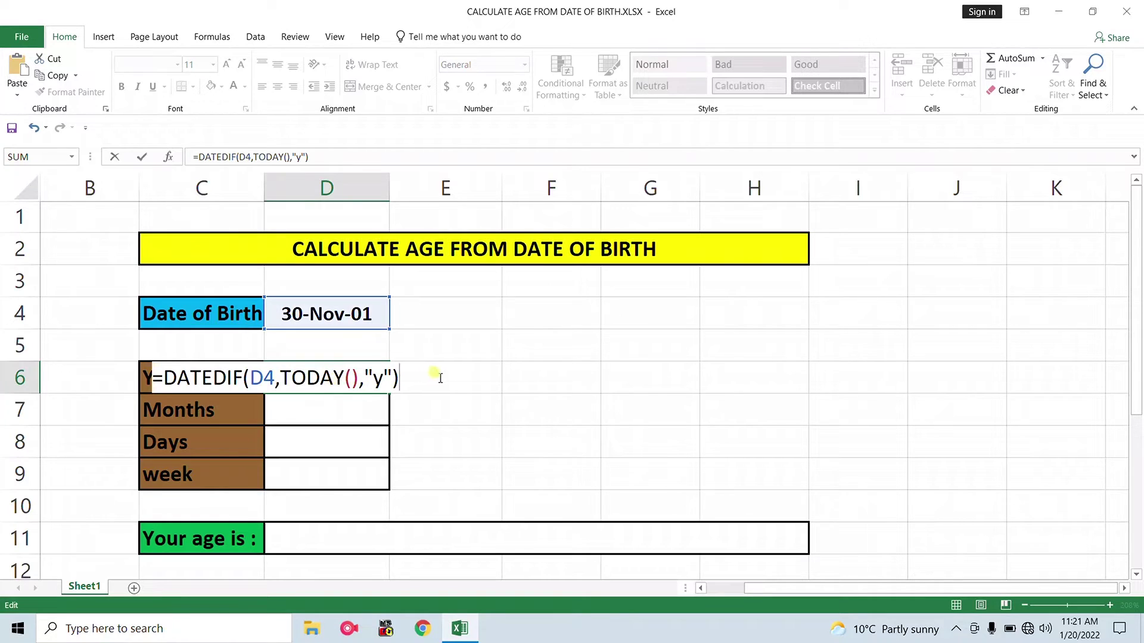
key("Return")
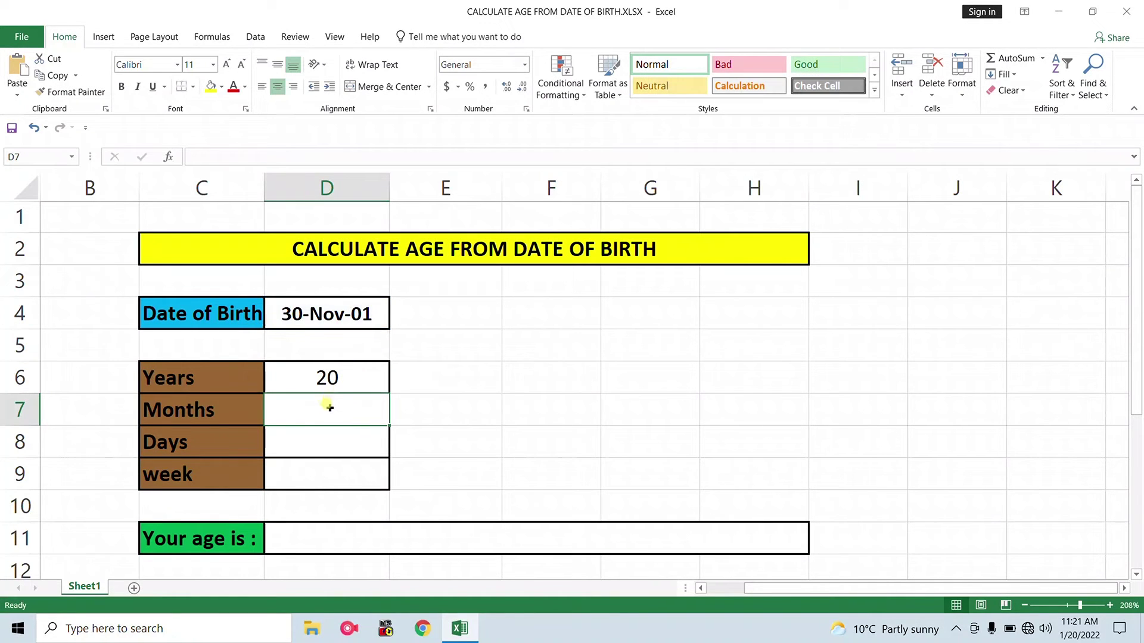
Copy the complete DATEDIF formula text from the Years cell D6, leaving that cell's formula intact
double_click(317, 382)
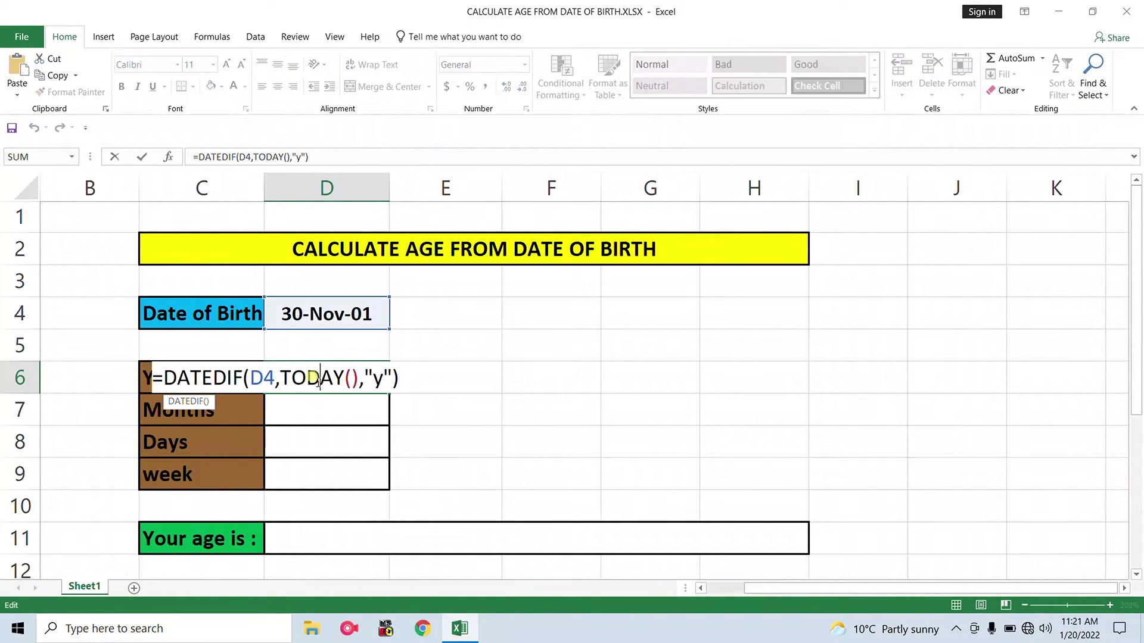
key("ctrl+a")
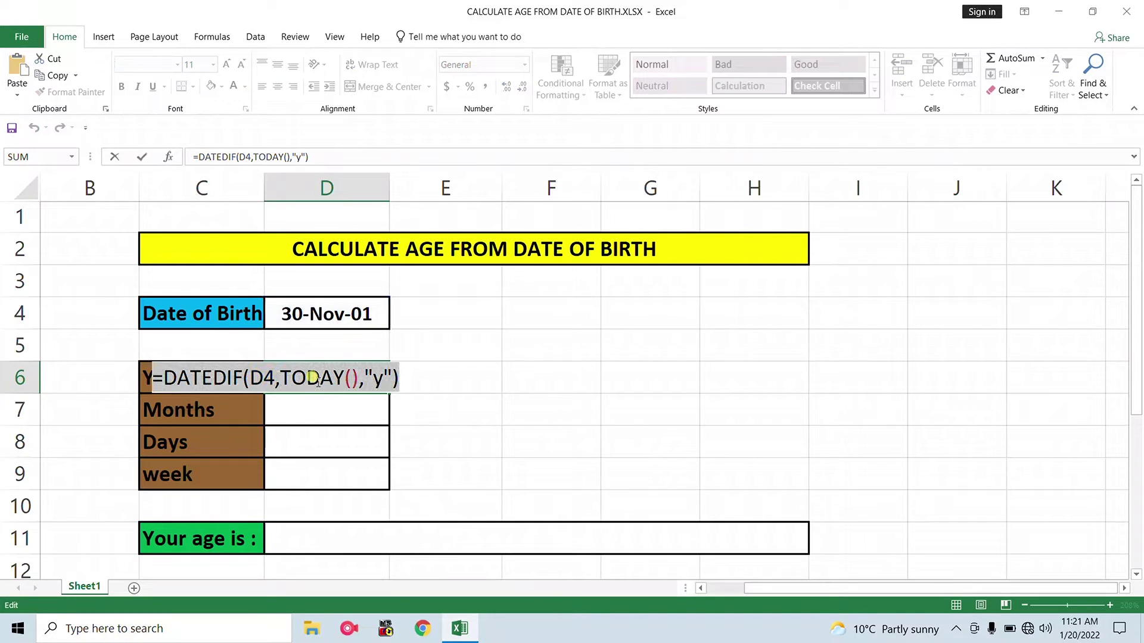
right_click(319, 381)
left_click(331, 409)
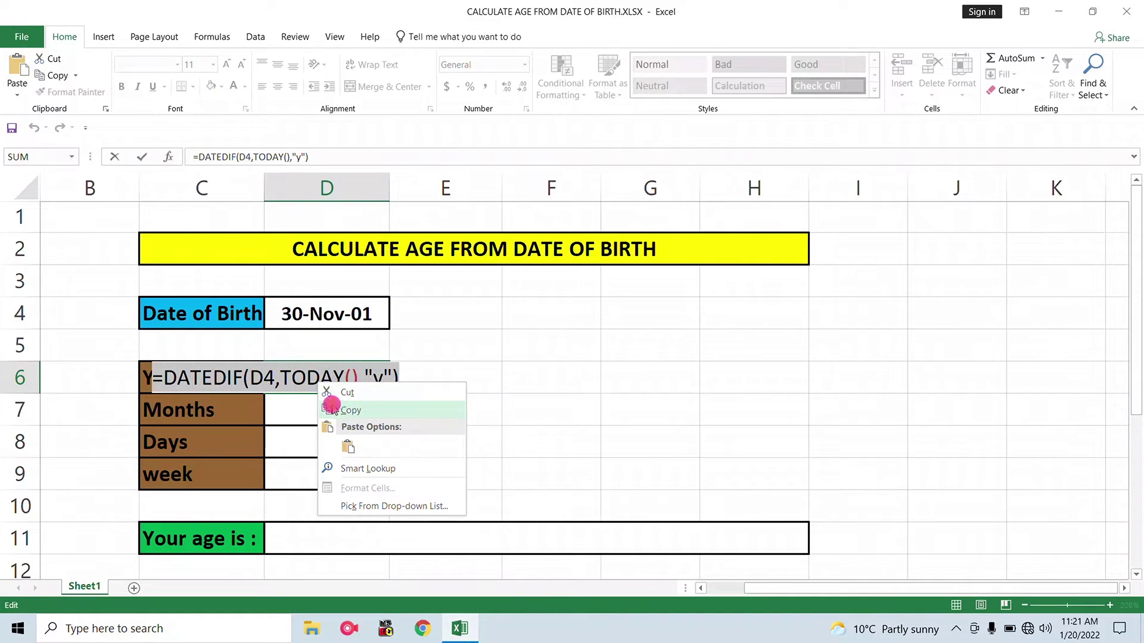
key("Return")
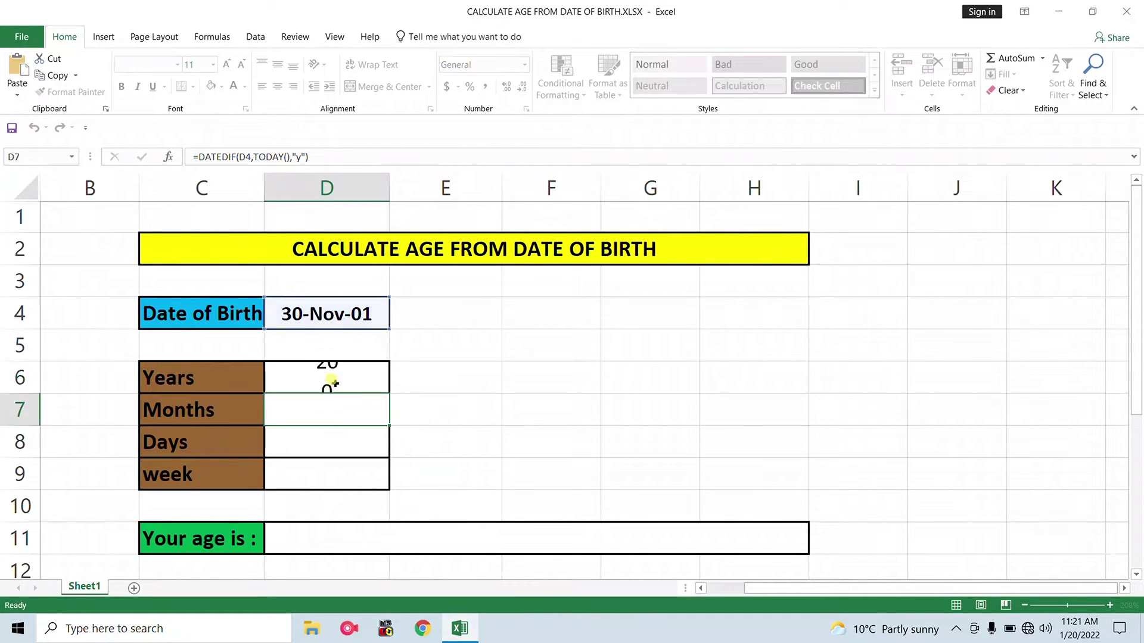
Paste the copied formula into the Months cell D7 and change its unit argument to "ym"
double_click(322, 397)
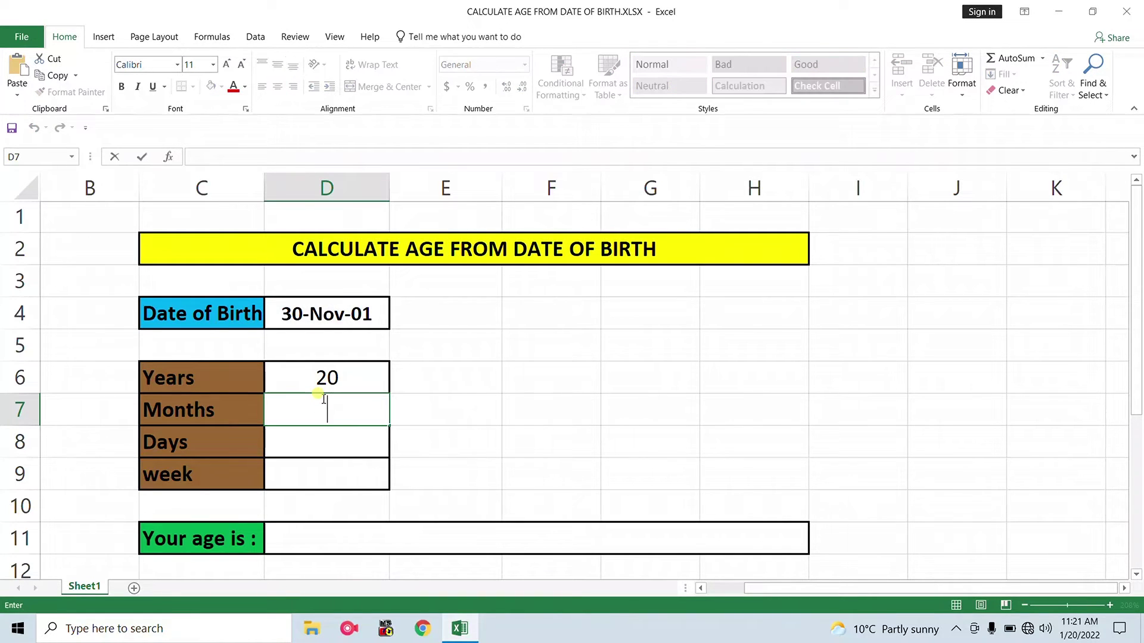
key("ctrl+v")
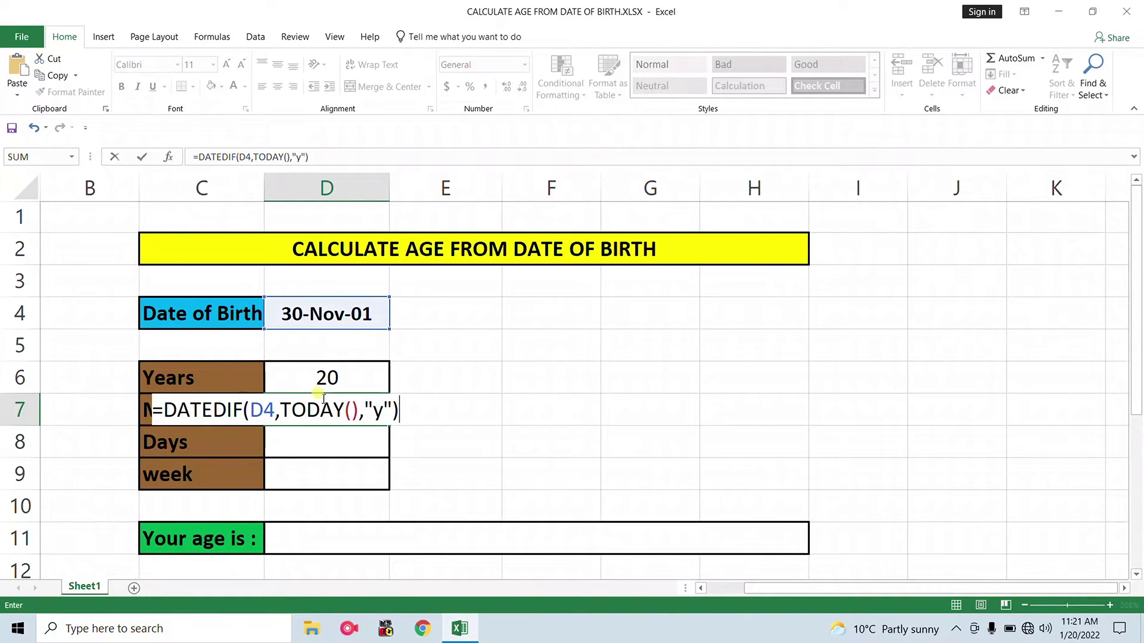
left_click(386, 414)
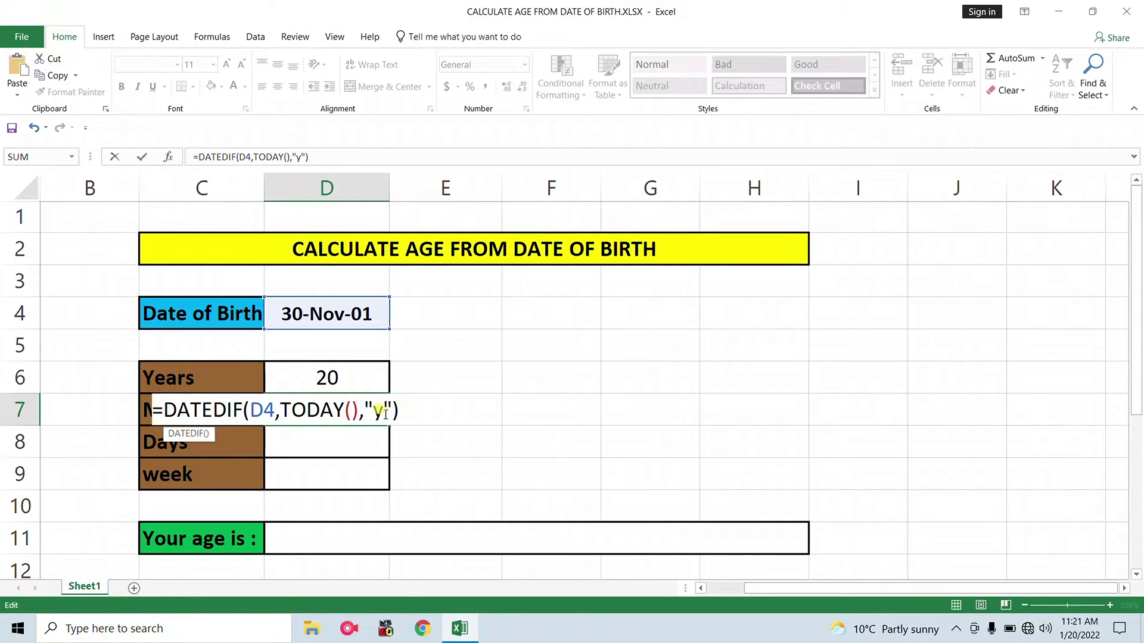
type("m")
key("Return")
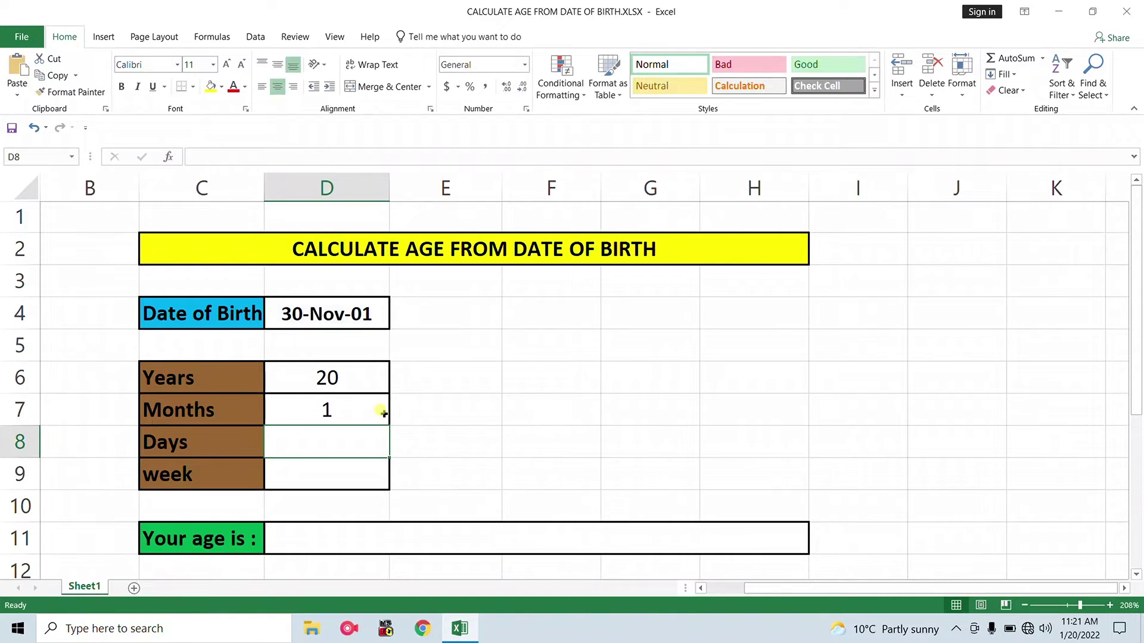
double_click(337, 410)
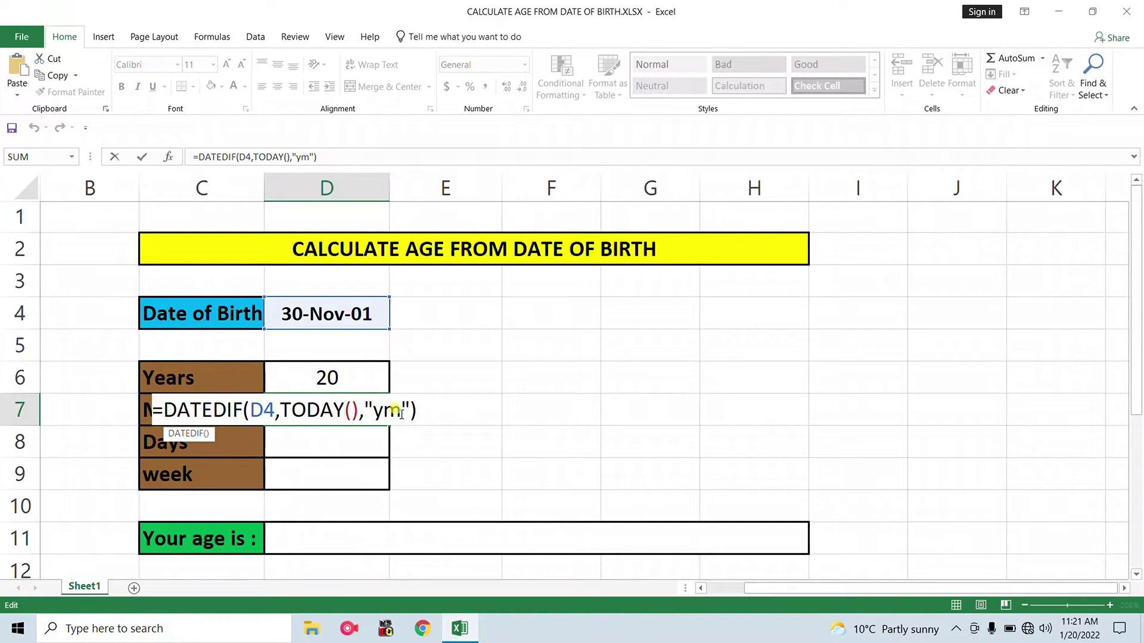
key("Return")
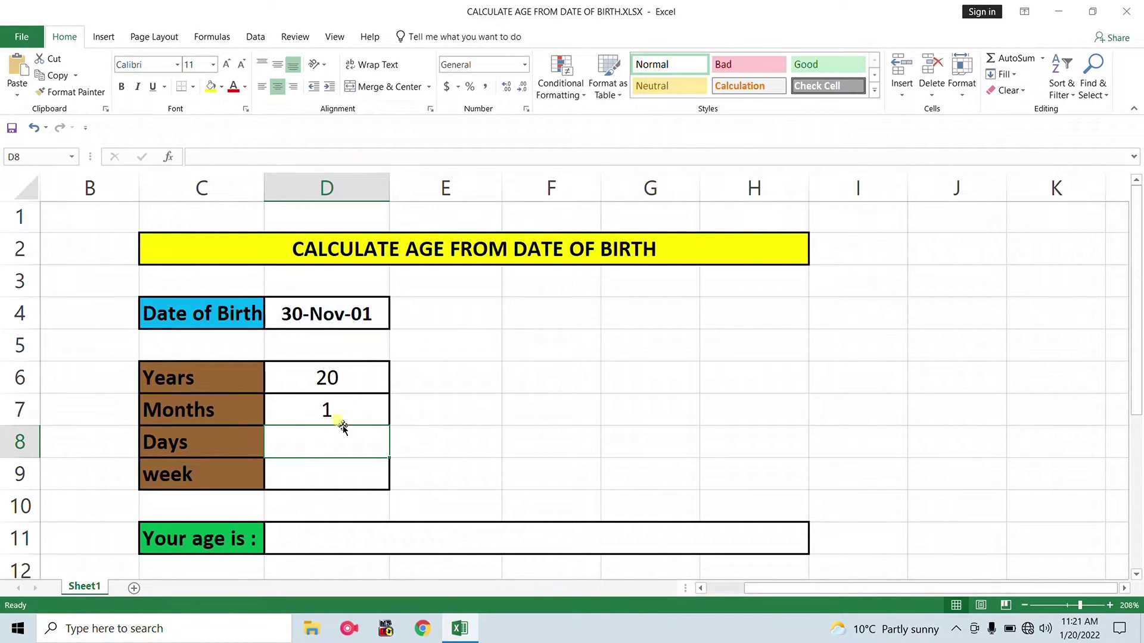
Paste the copied formula into the Days cell D8 and change its unit argument to "md"
double_click(319, 438)
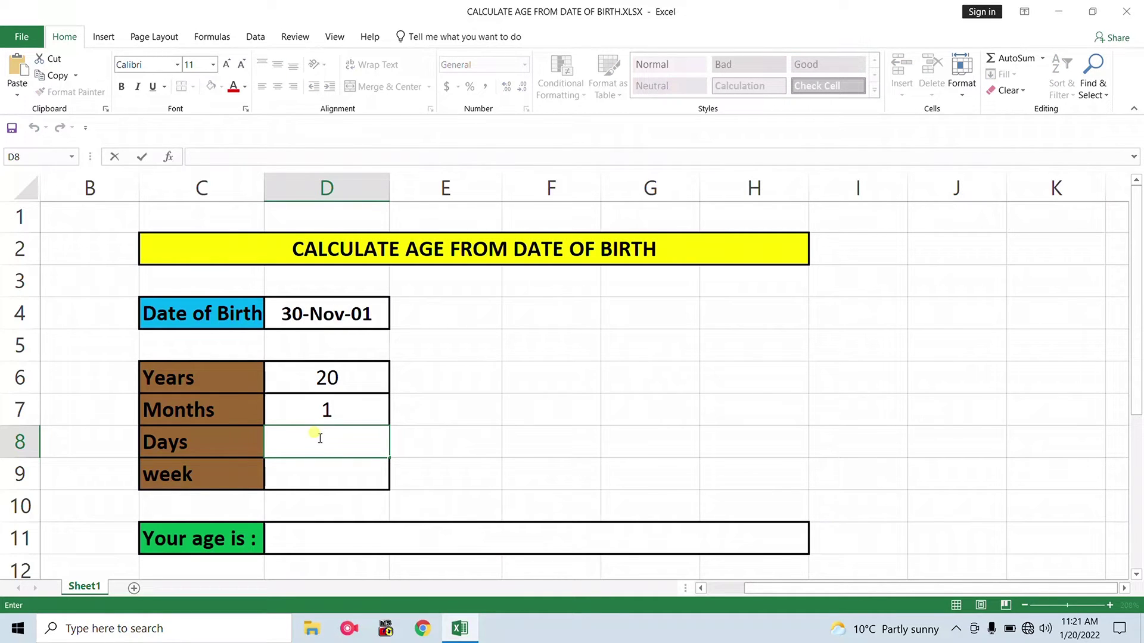
type("=DATEDIF(D4,TODAY(),\"y\")")
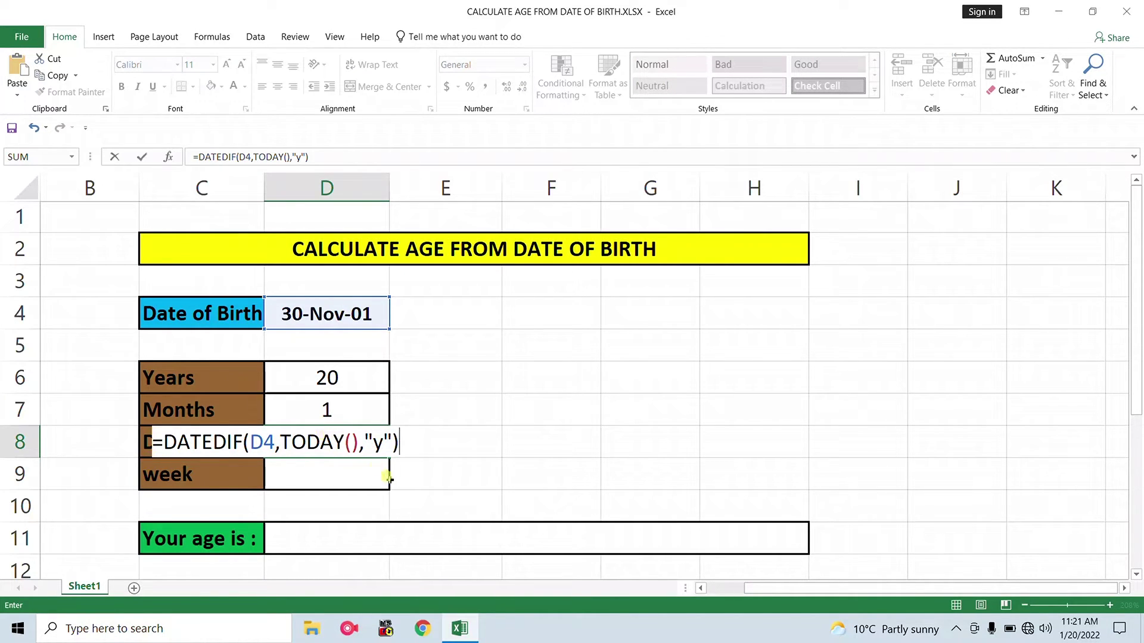
left_click(384, 446)
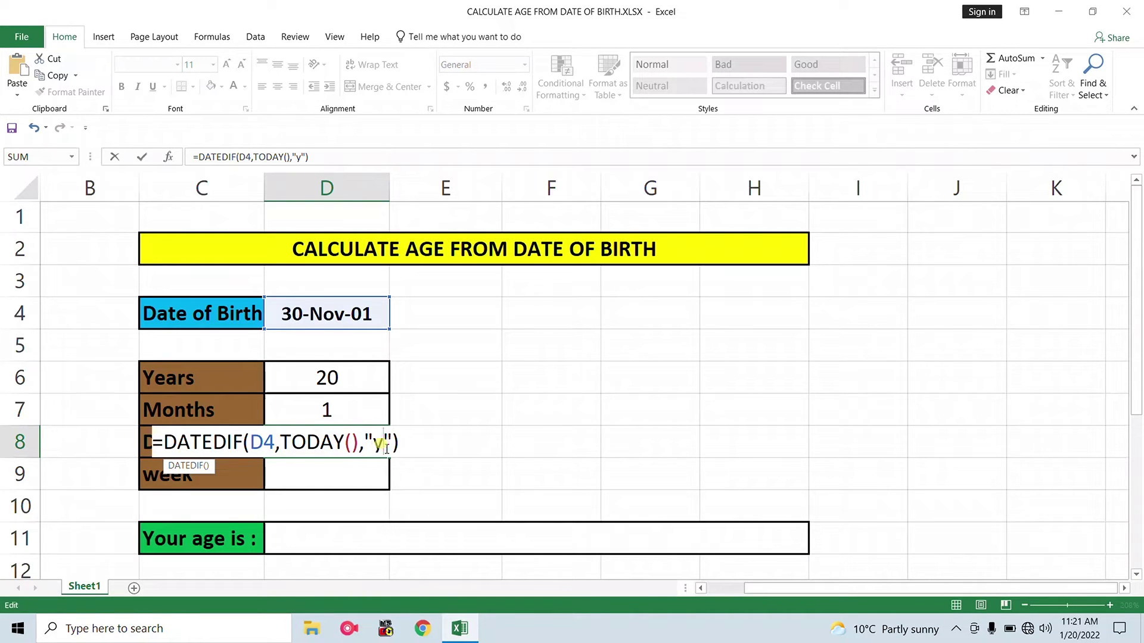
key("BackSpace")
type("md")
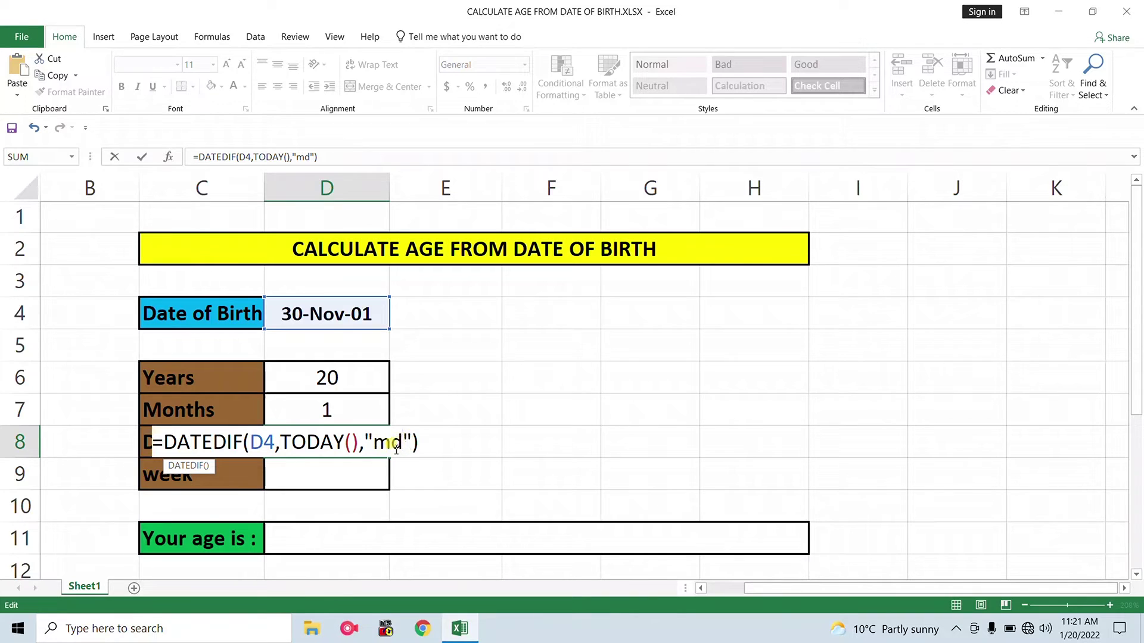
key("Return")
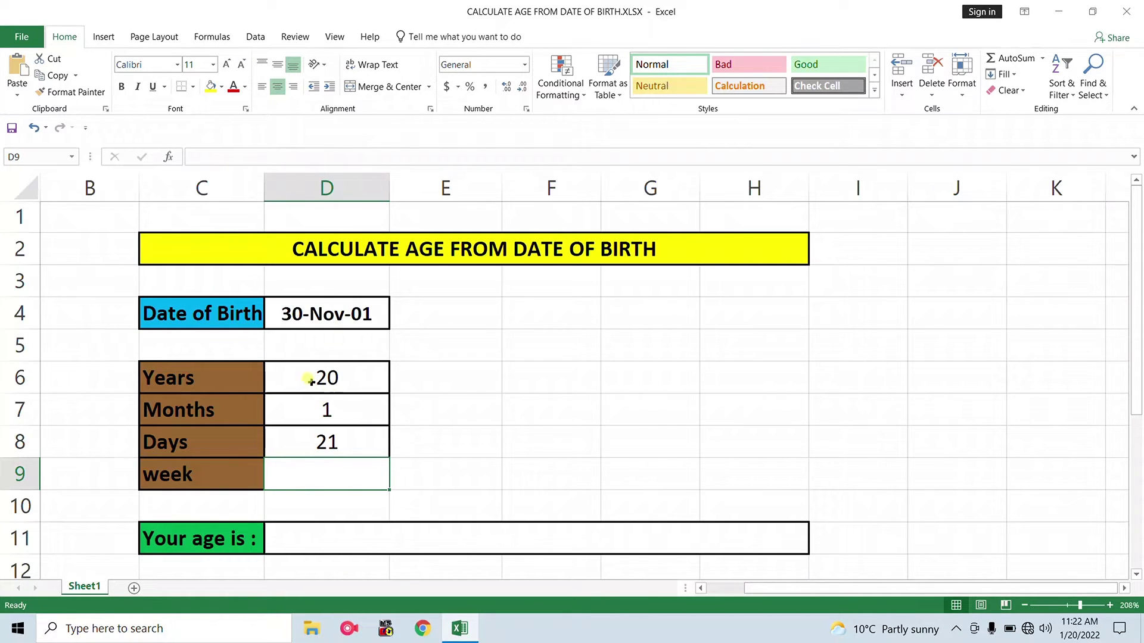
Review the unit argument of the DATEDIF formula in the Years cell D6
double_click(342, 380)
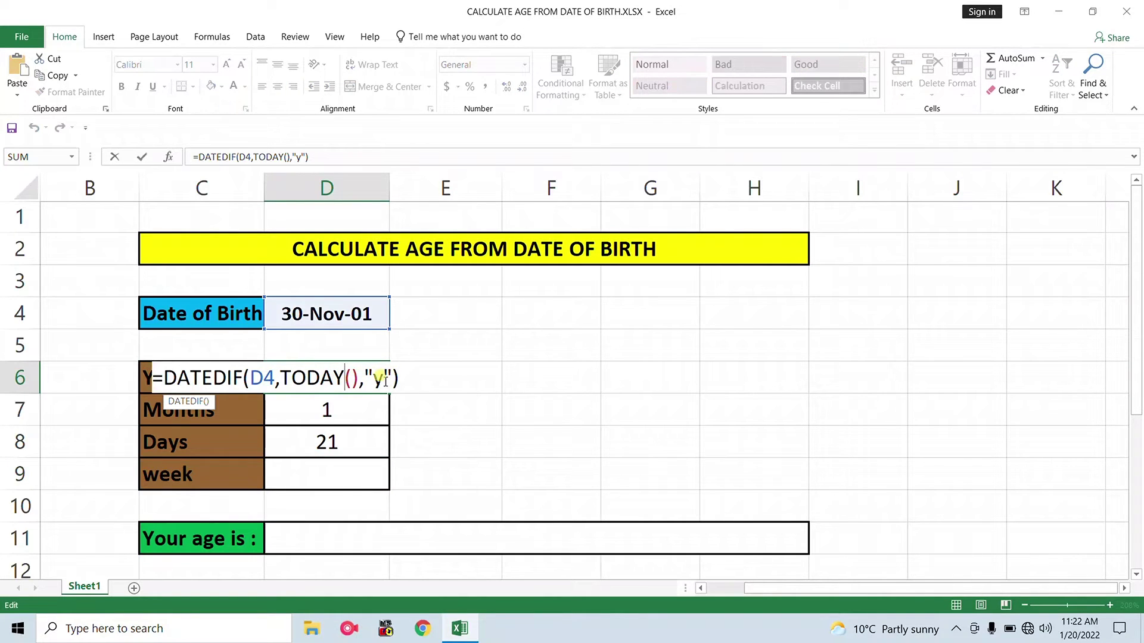
key("Return")
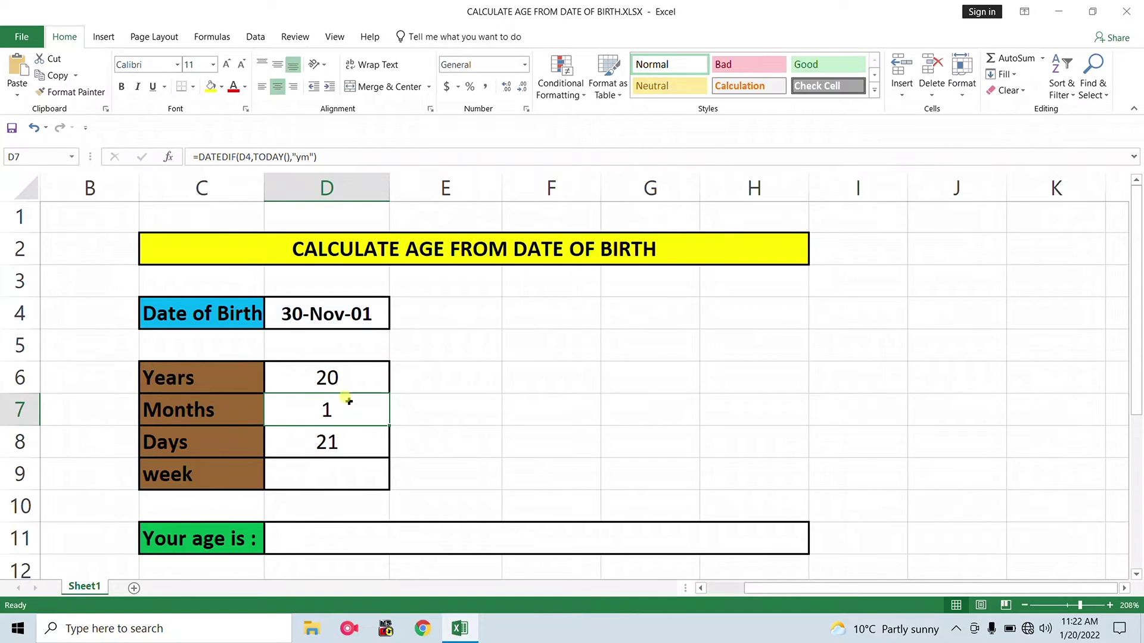
Review the unit arguments of the DATEDIF formulas in the Months cell D7 and the Days cell D8
double_click(346, 403)
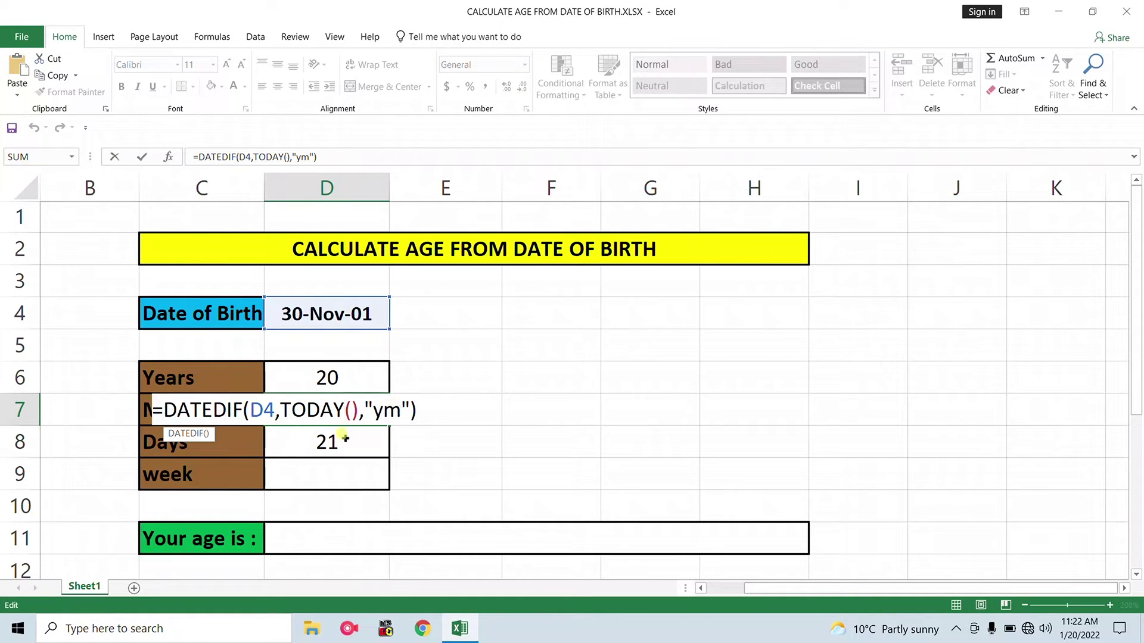
key("Return")
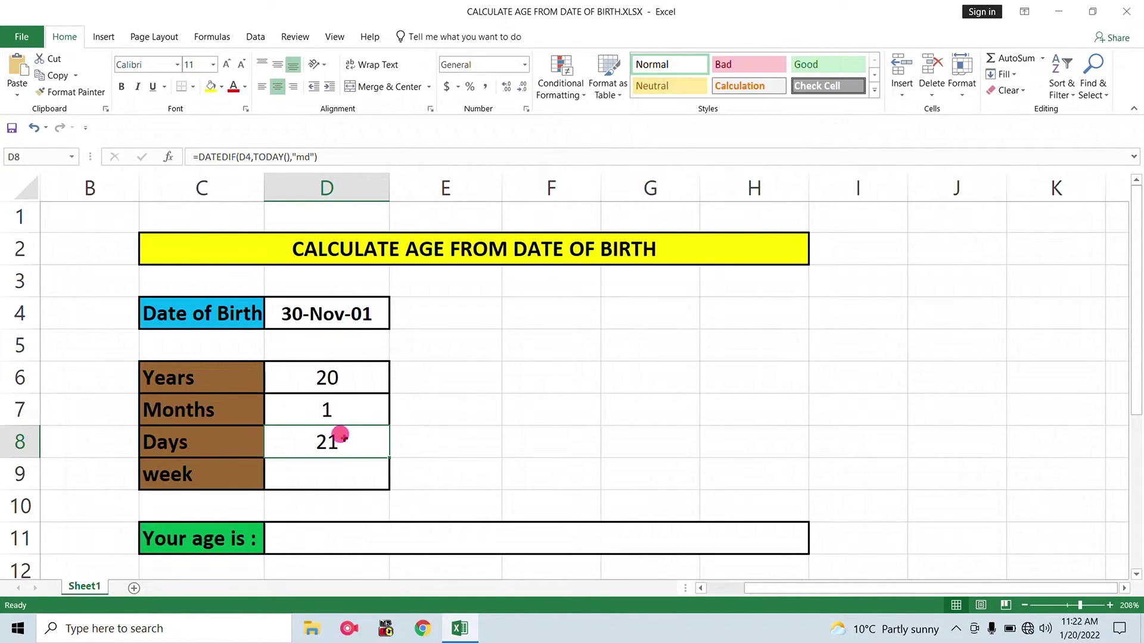
double_click(343, 439)
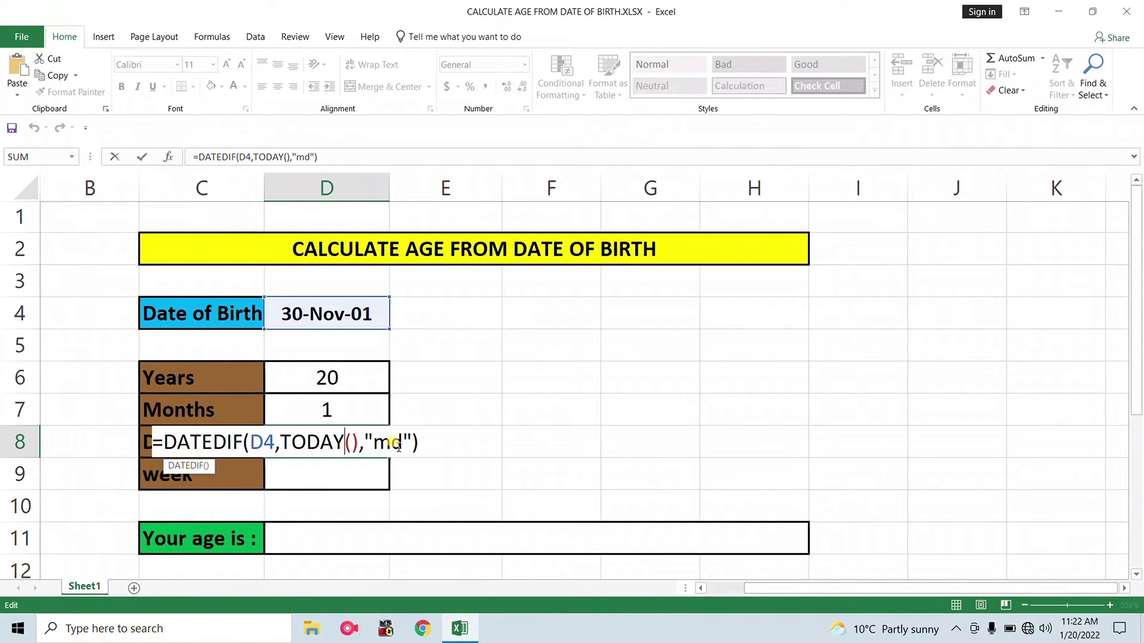
key("Return")
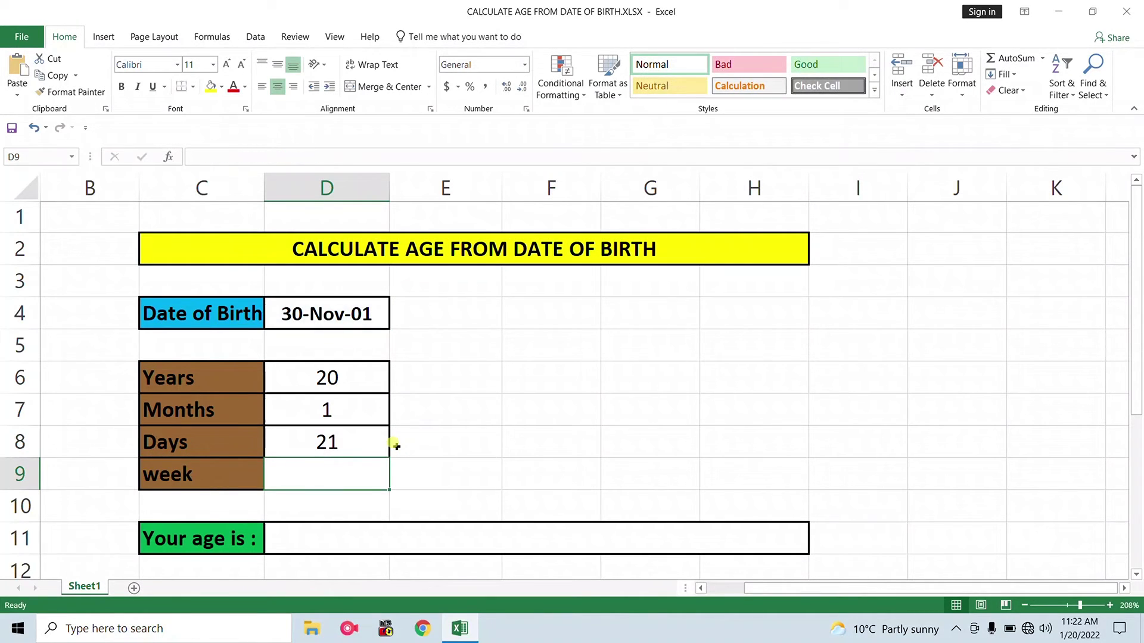
Enter the formula =TEXT(D4,"ddd") in the week cell D9 to return the weekday of the date of birth
double_click(352, 471)
type("=")
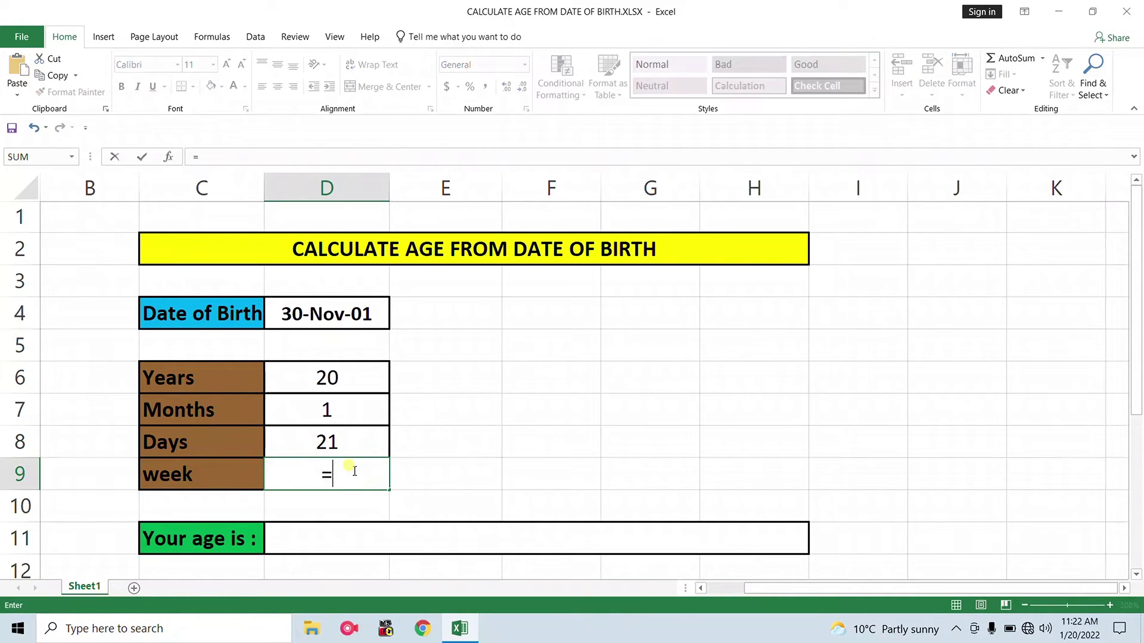
type("text")
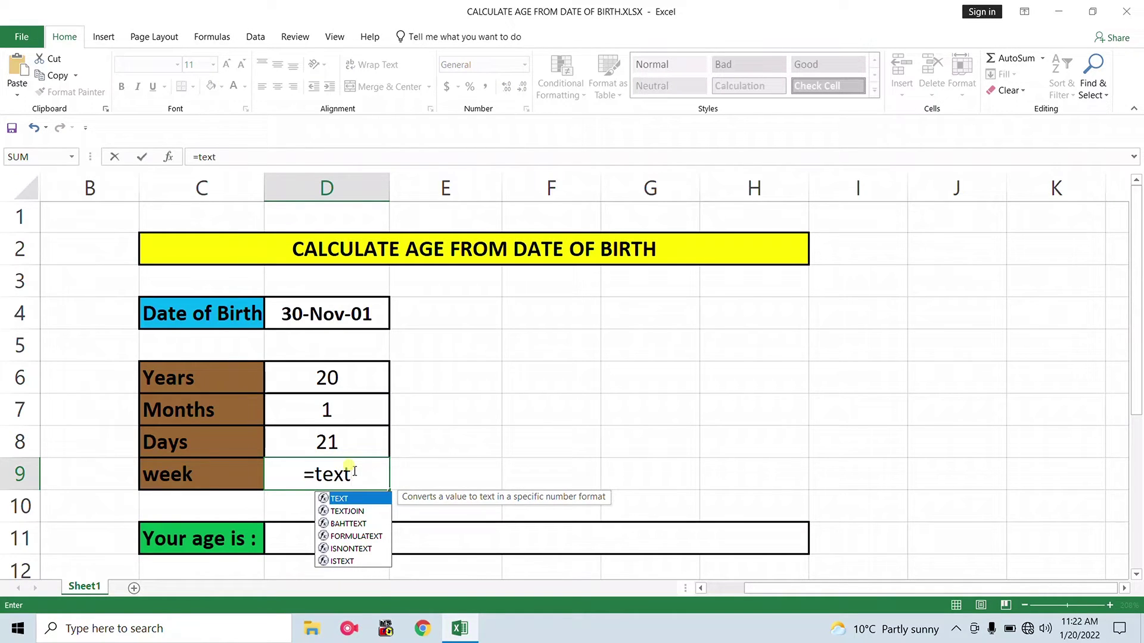
key("Tab")
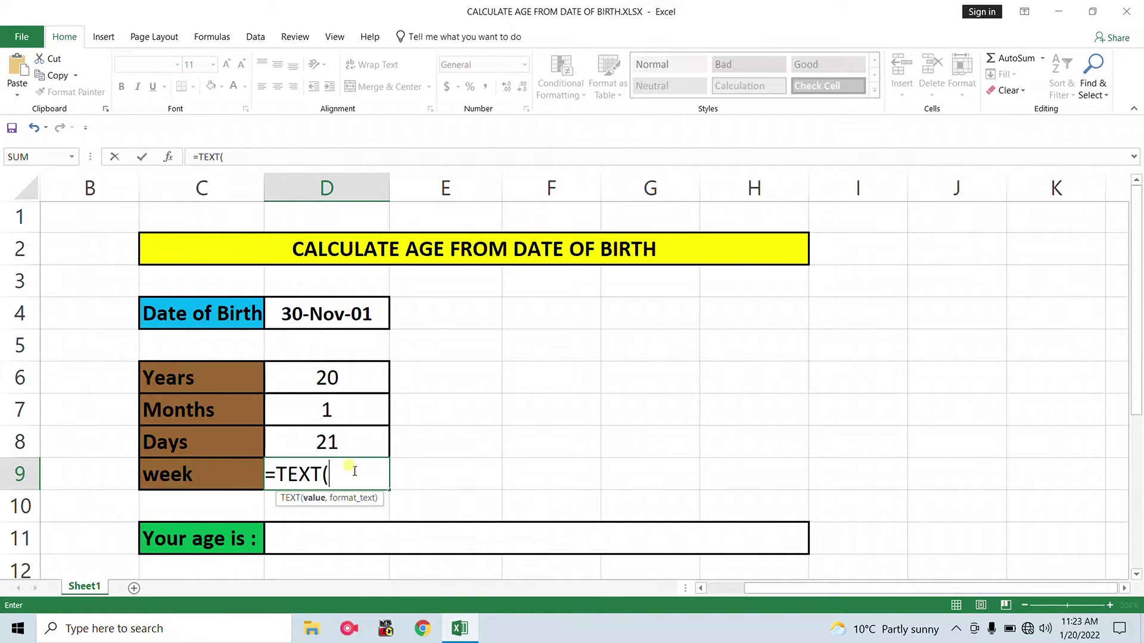
left_click(325, 318)
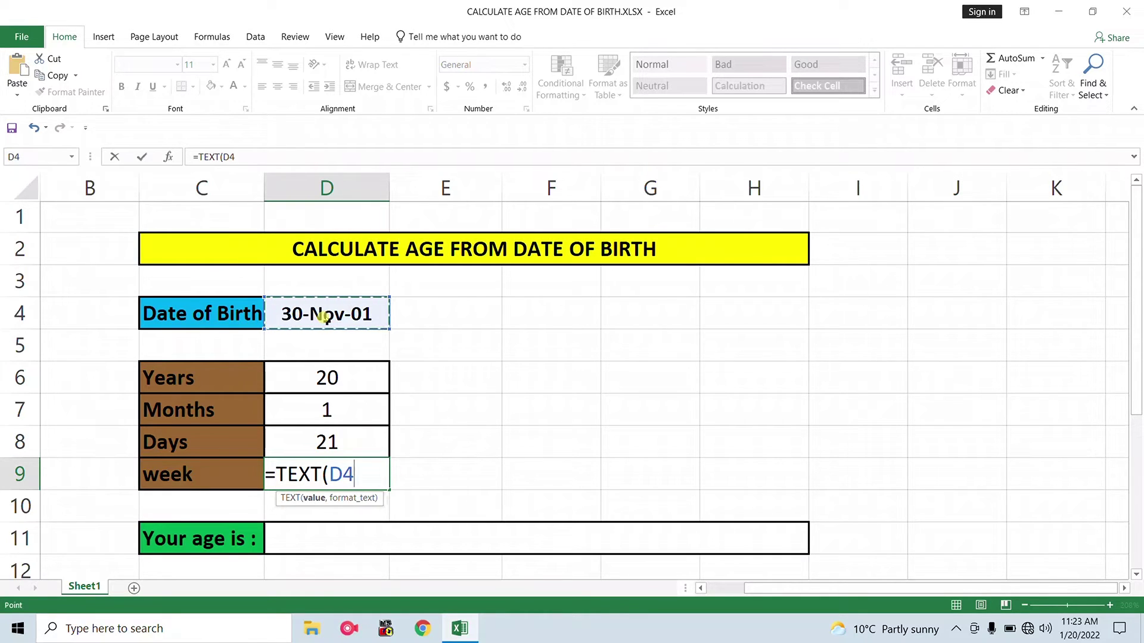
type(",")
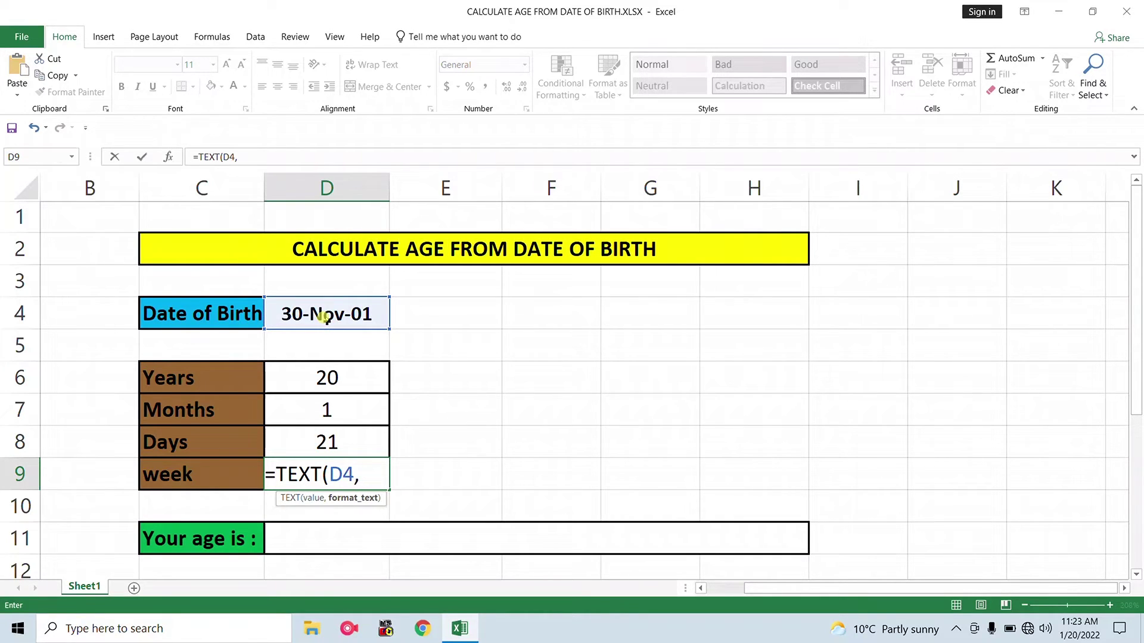
type("\"ddd")
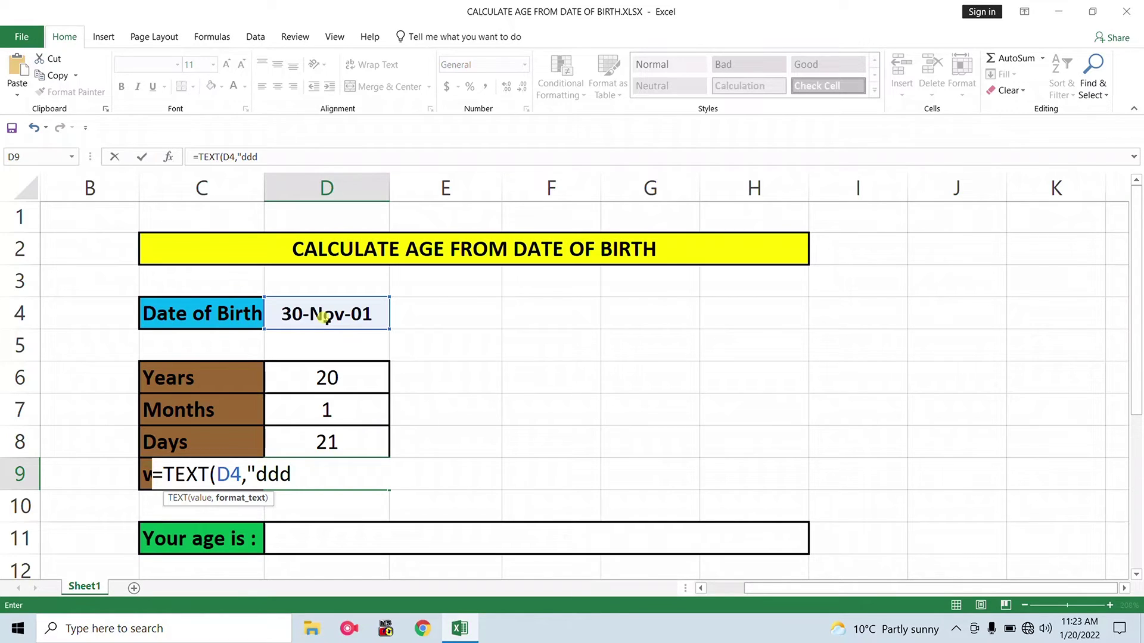
type("\")")
key("Return")
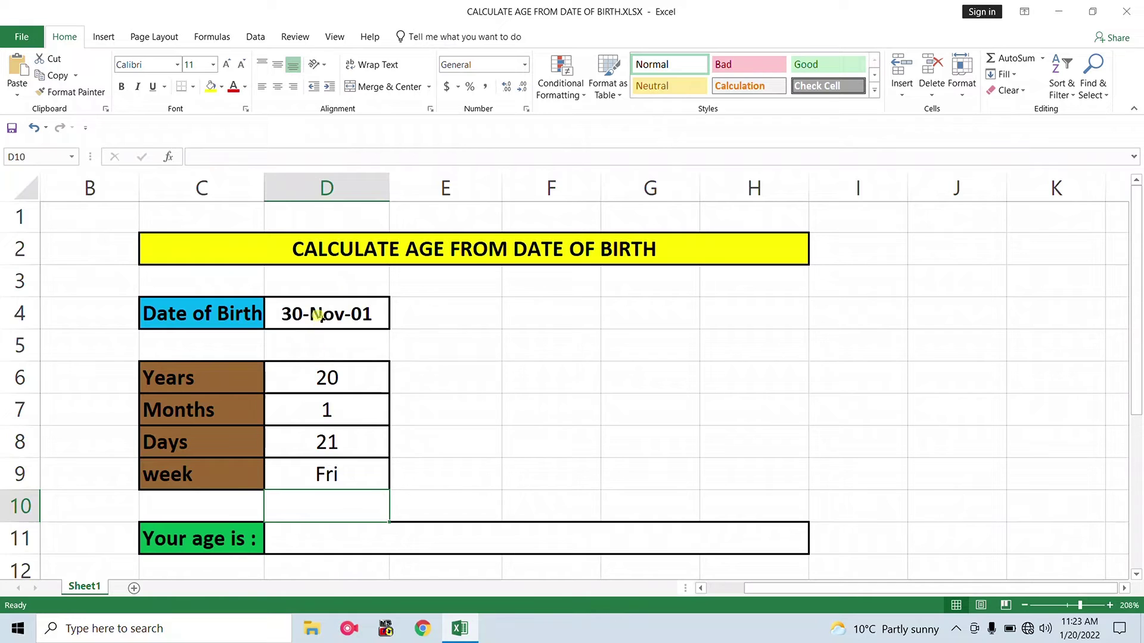
Change the month and day of the date in the Date of Birth cell D4, keeping its year
double_click(291, 318)
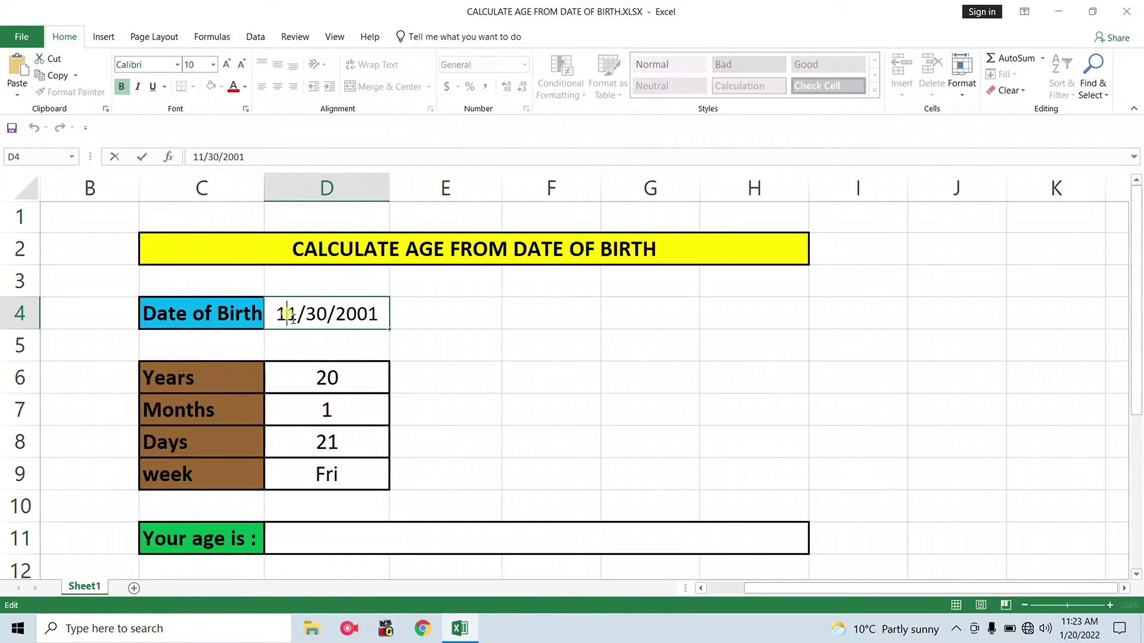
key("BackSpace")
type("3")
key("BackSpace")
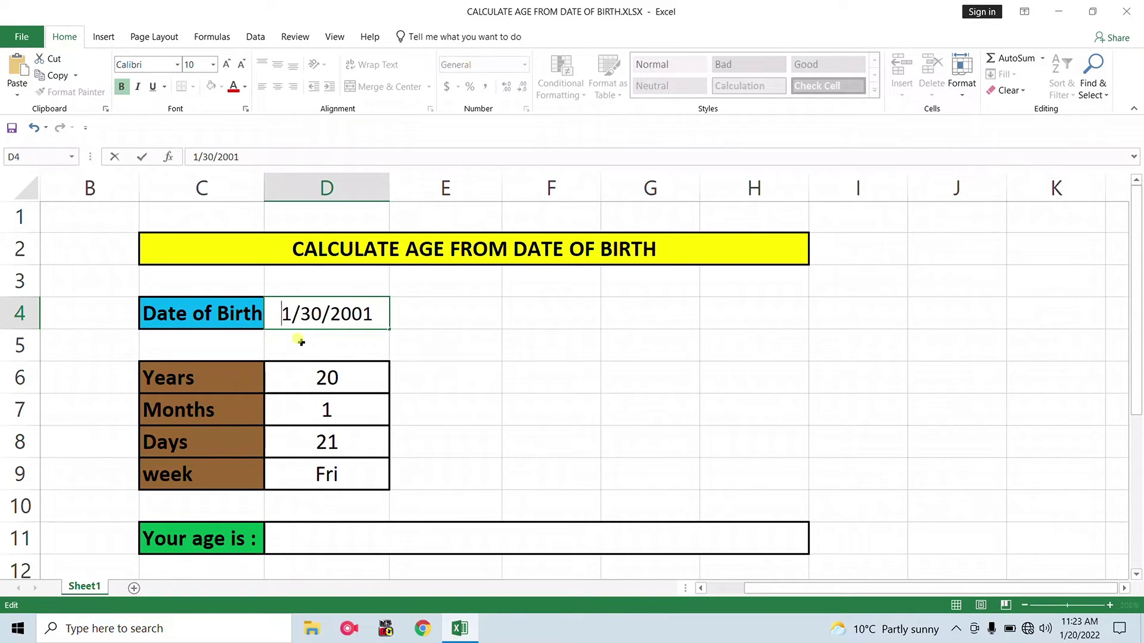
left_click(316, 307)
double_click(312, 303)
key("BackSpace")
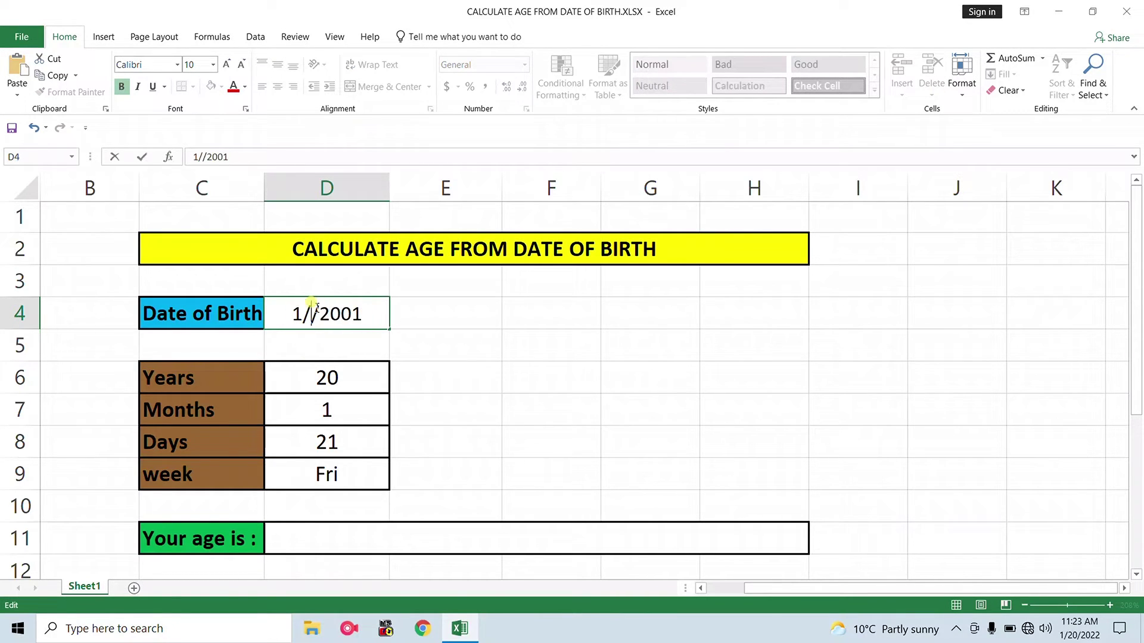
type("10")
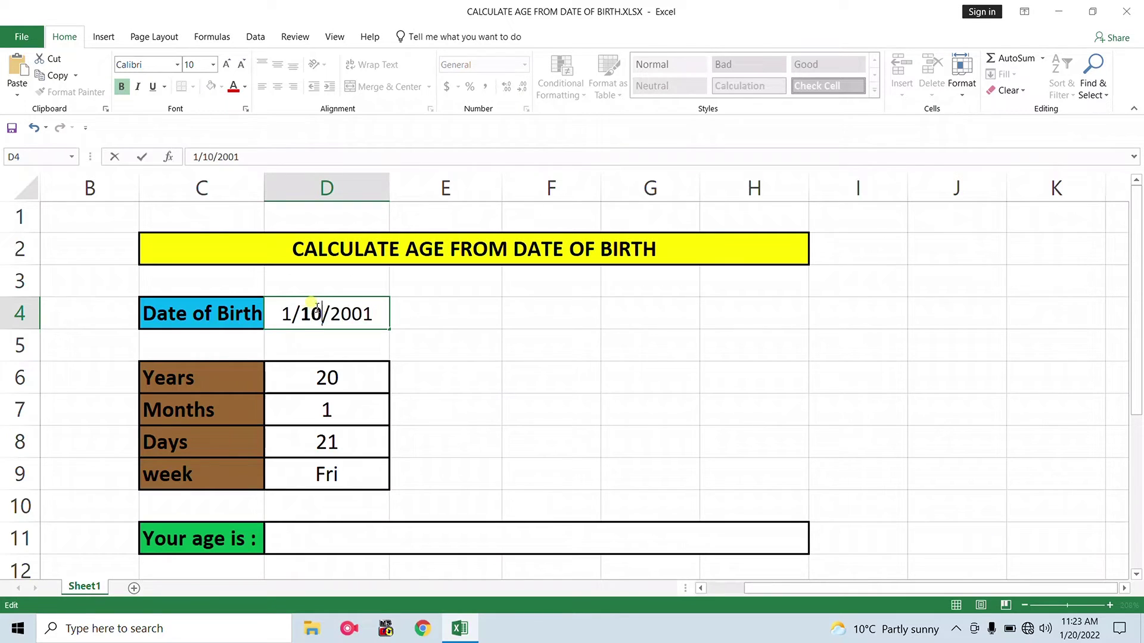
left_click(373, 337)
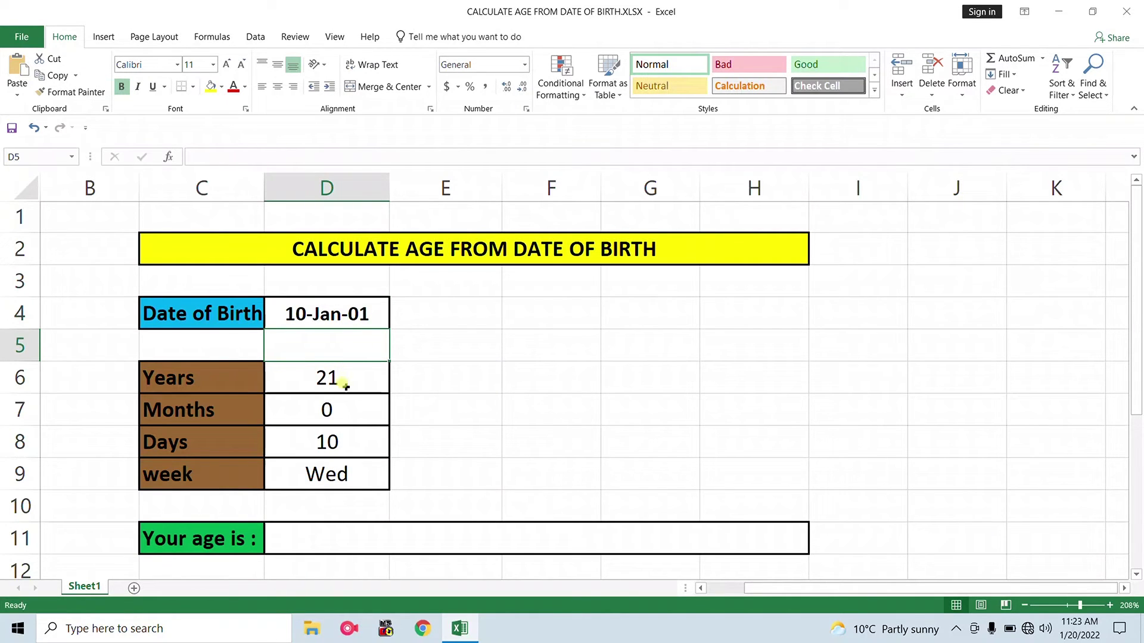
Change only the year of the date in the Date of Birth cell D4
double_click(359, 311)
key("BackSpace")
key("BackSpace")
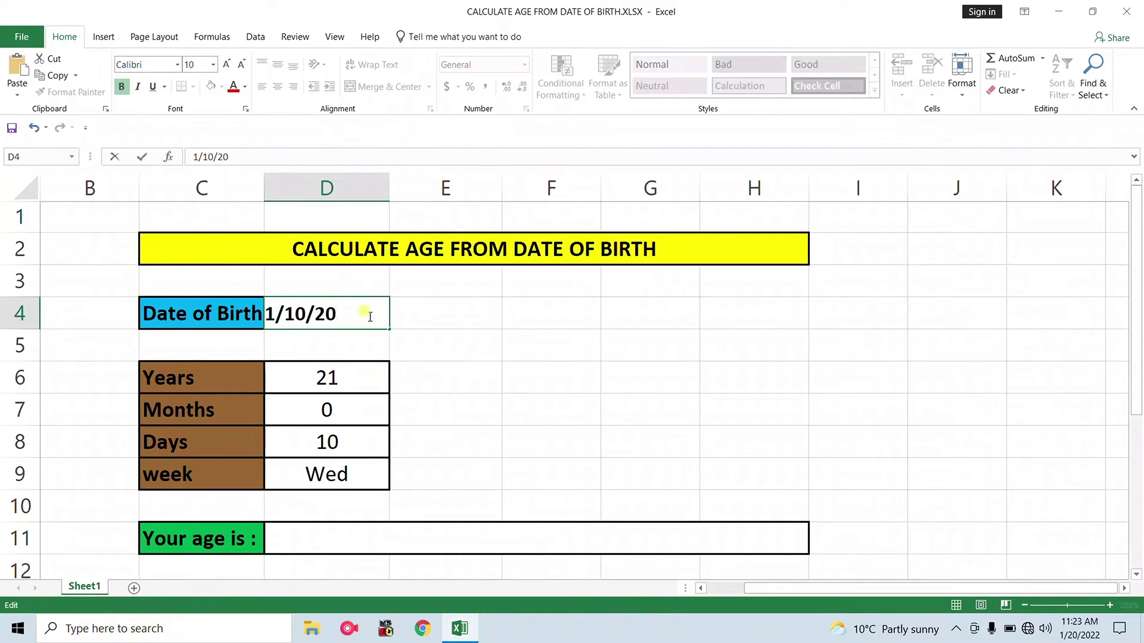
type("05")
key("Return")
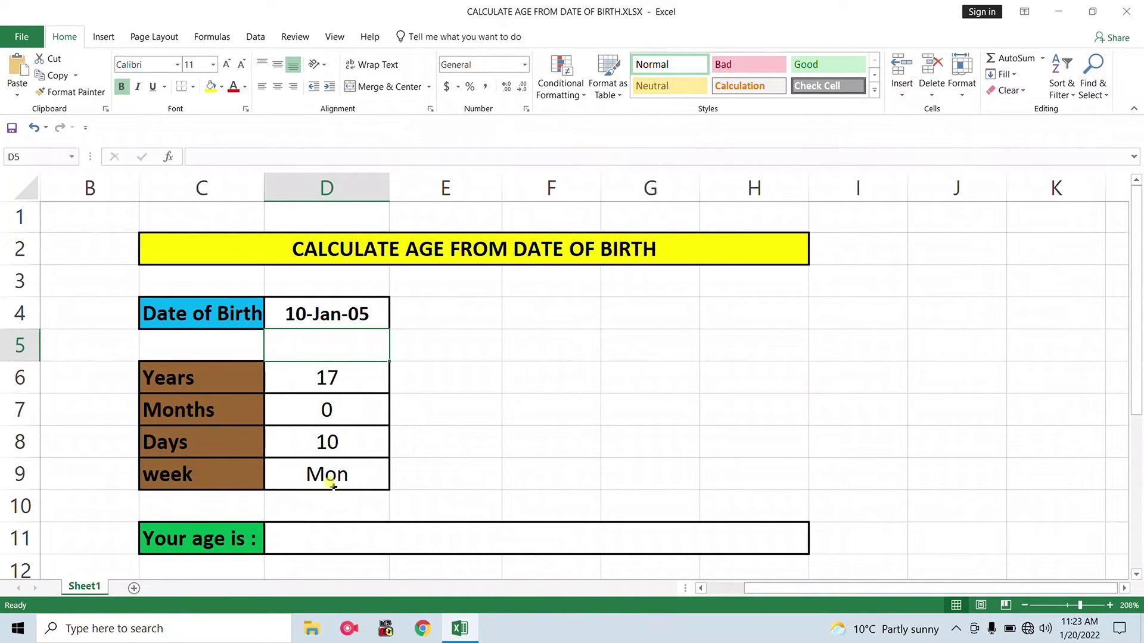
Change only the month of the date in the Date of Birth cell D4
left_click(293, 314)
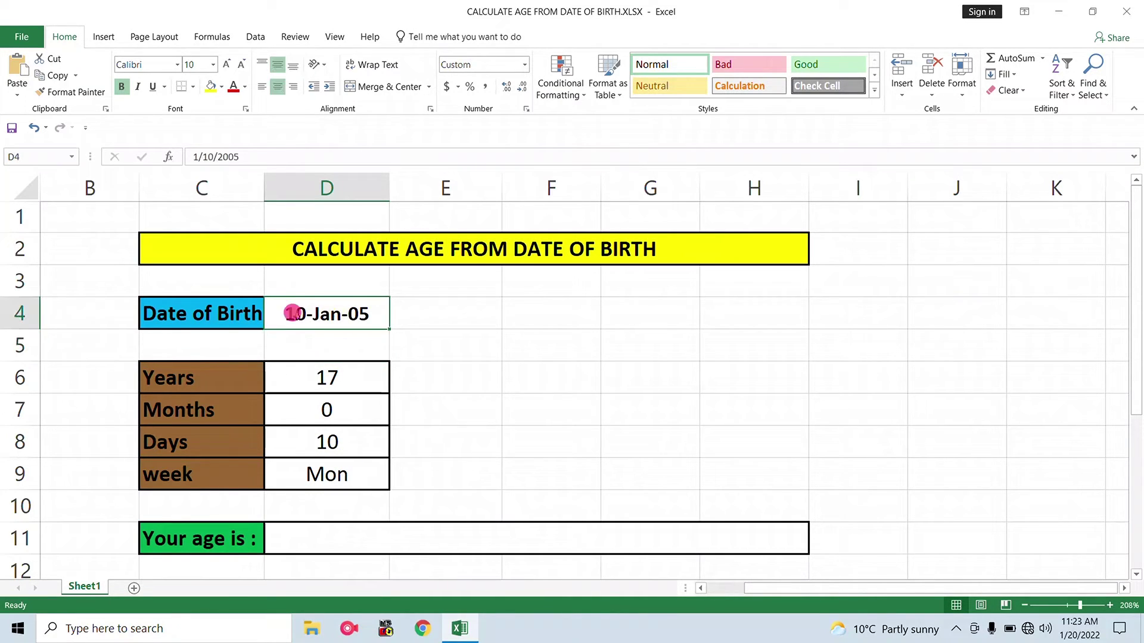
double_click(295, 314)
left_click(305, 316)
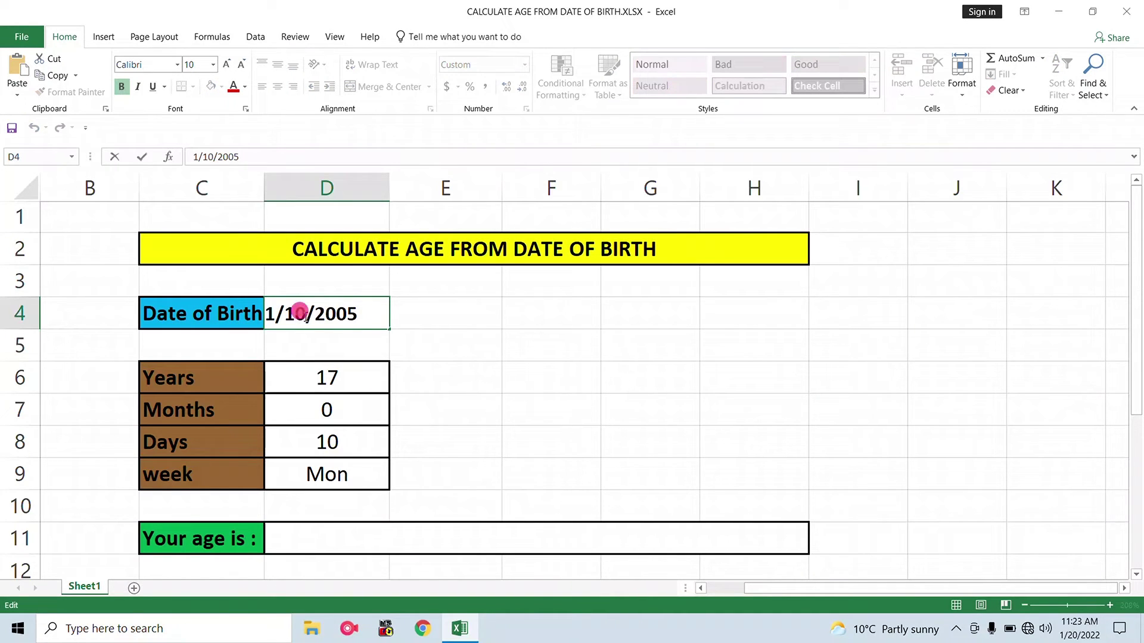
left_click(268, 311)
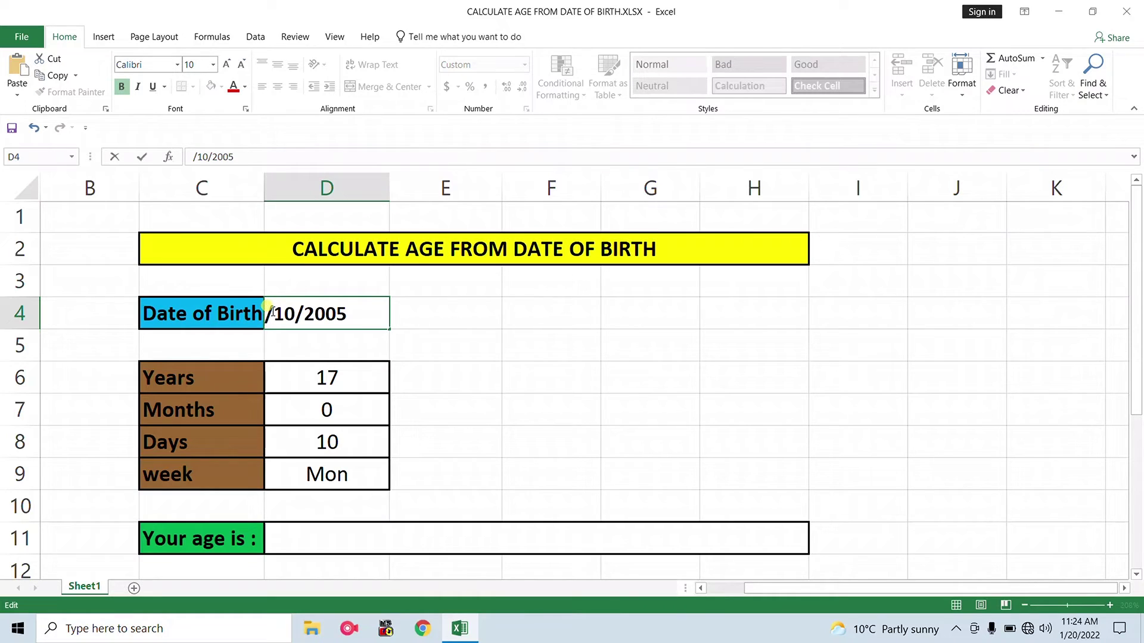
type("2")
key("Return")
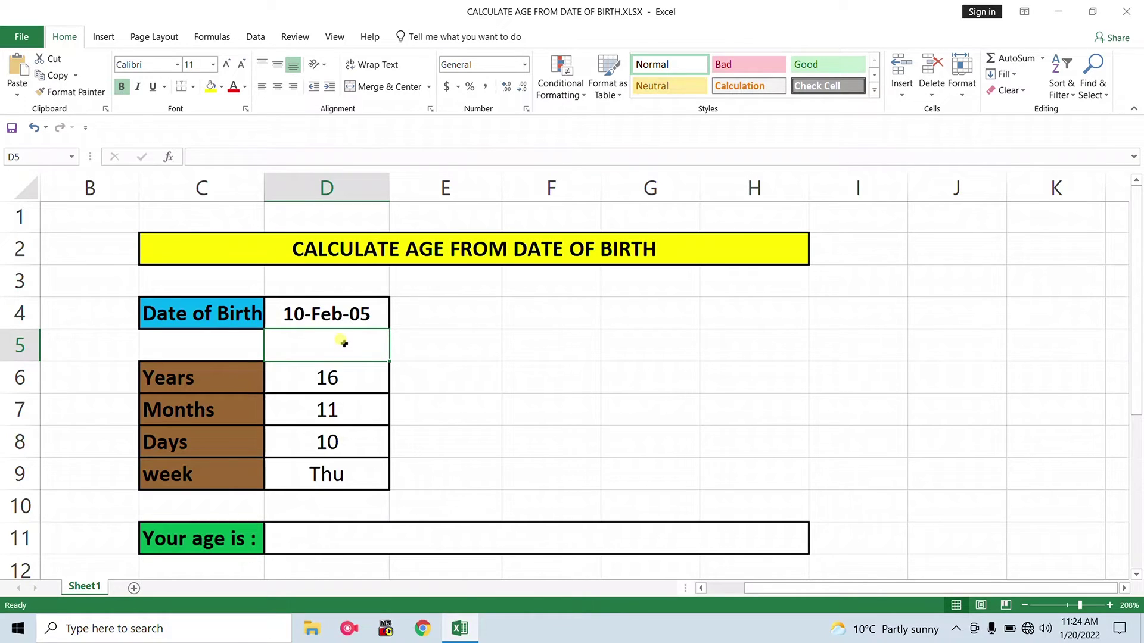
Change the format argument of the TEXT formula in the week cell D9 to "dd" and review the edited formula
double_click(337, 473)
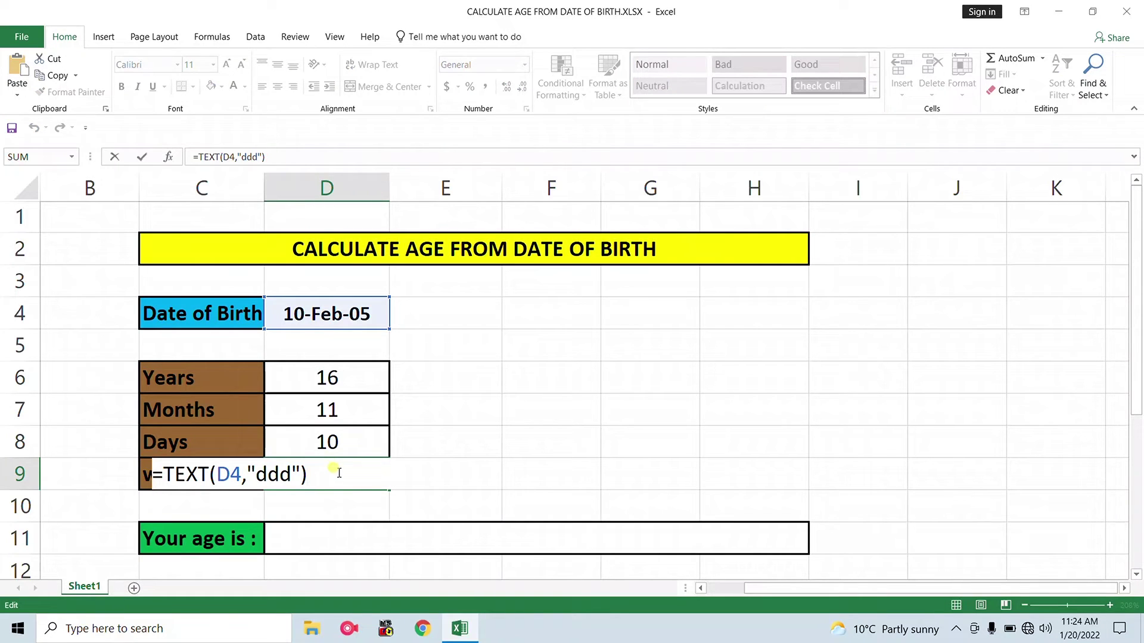
left_click(276, 481)
key("BackSpace")
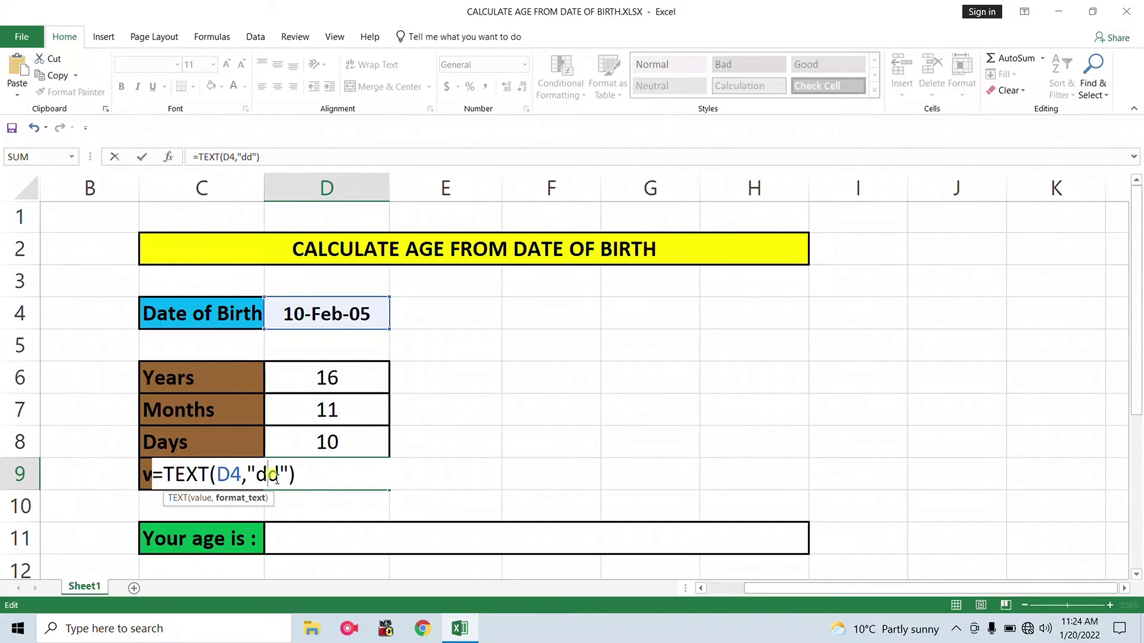
key("Return")
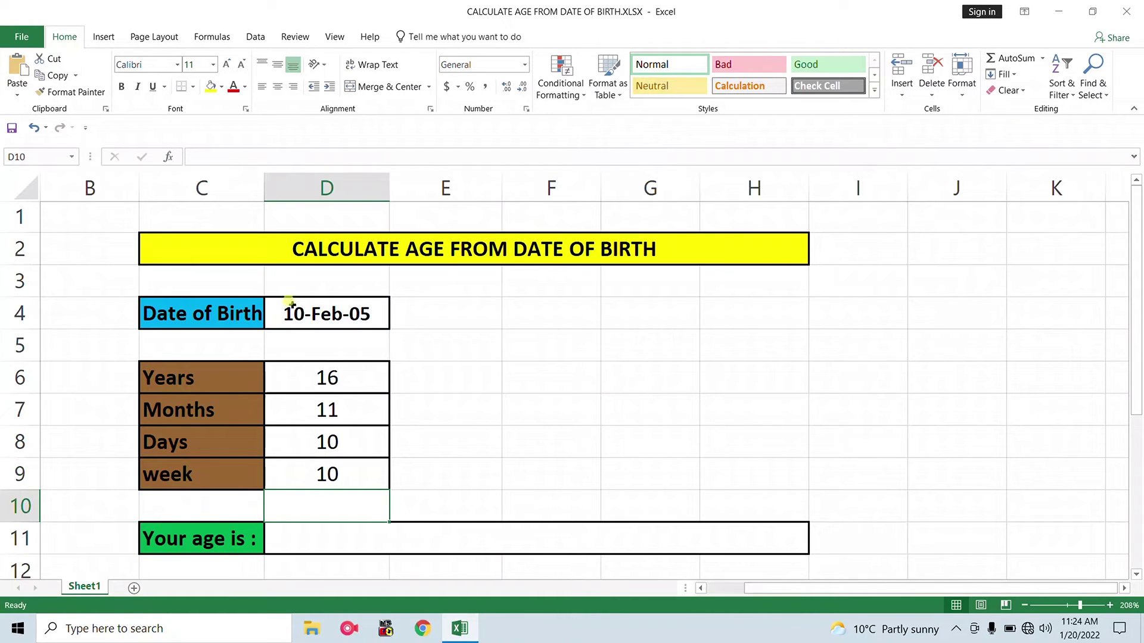
left_click(332, 476)
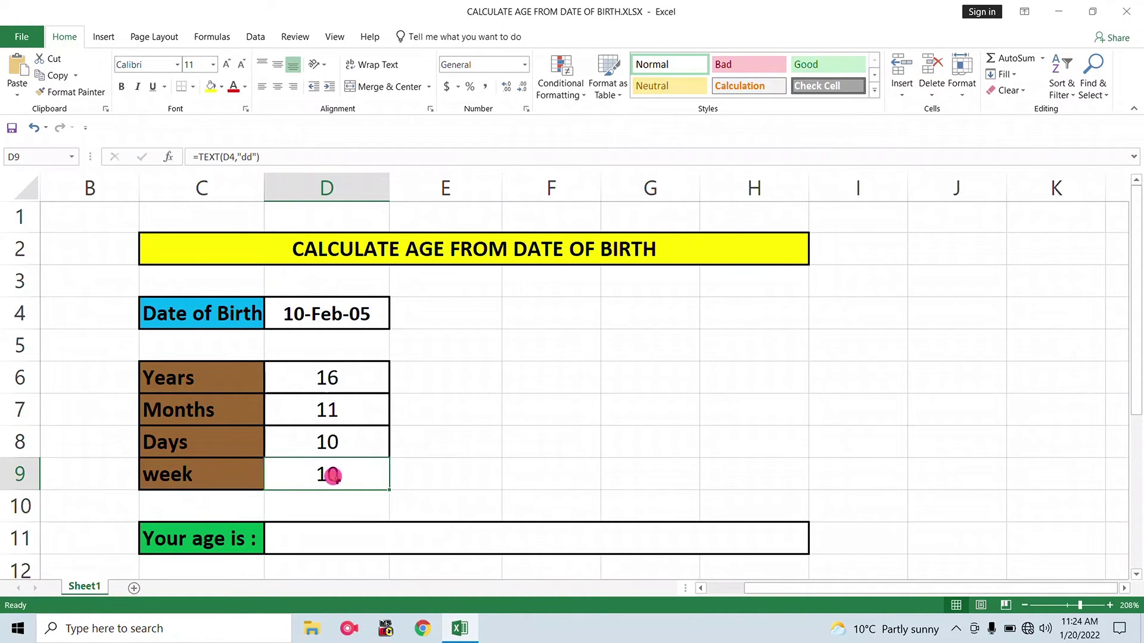
double_click(332, 475)
left_click(309, 474)
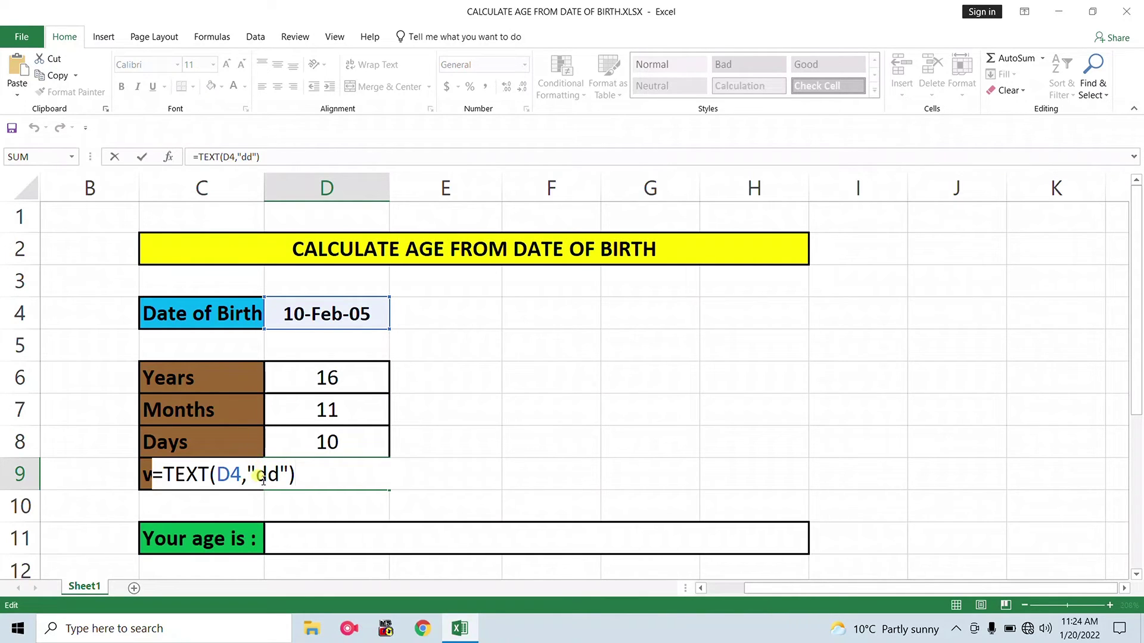
key("Return")
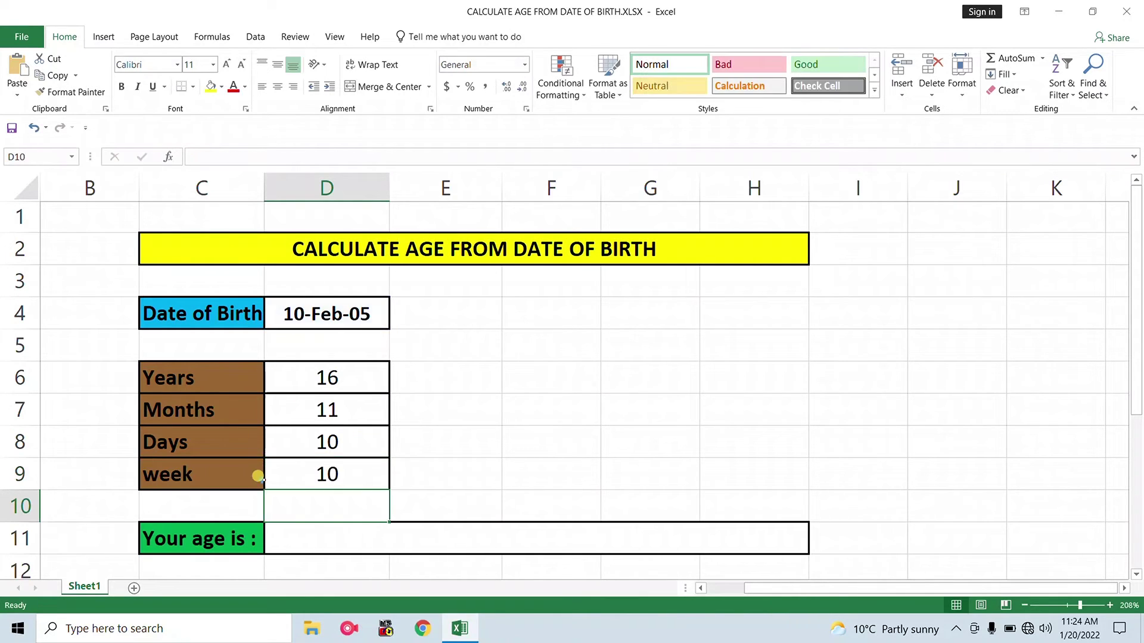
Replace the format argument of the TEXT formula in the week cell D9 with "m"
double_click(334, 471)
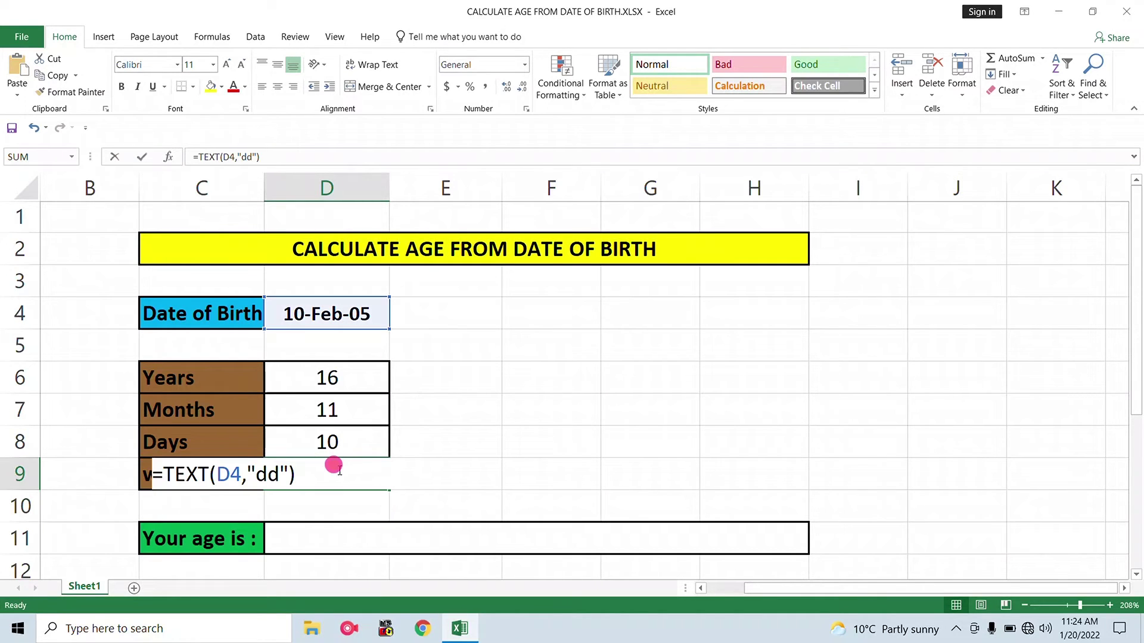
left_click(280, 473)
key("BackSpace")
key("BackSpace")
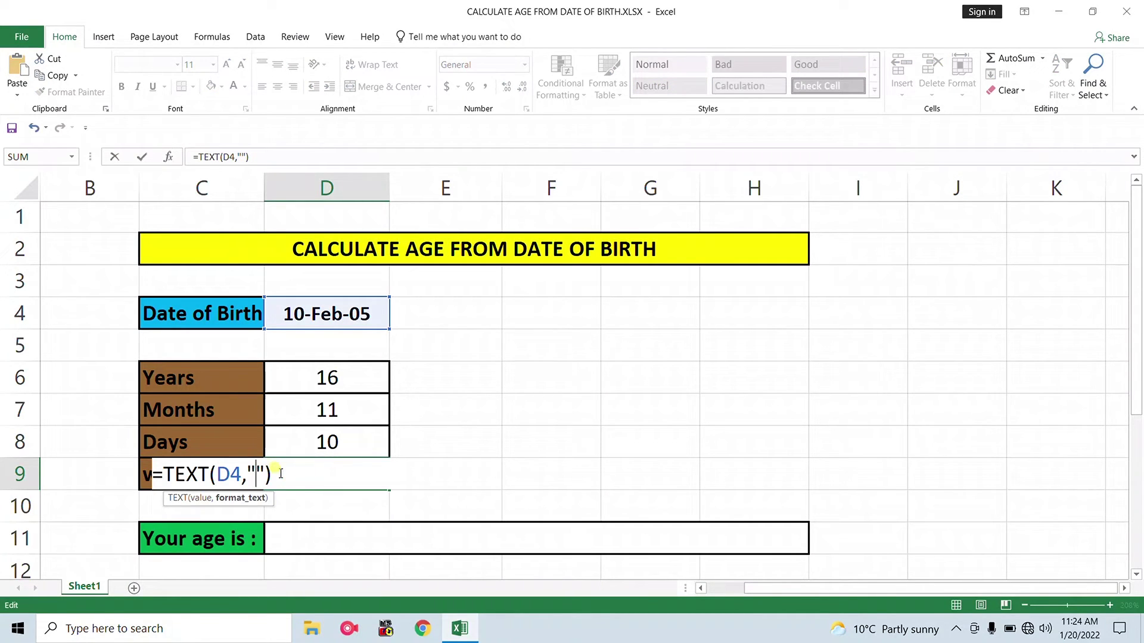
type("m")
key("Return")
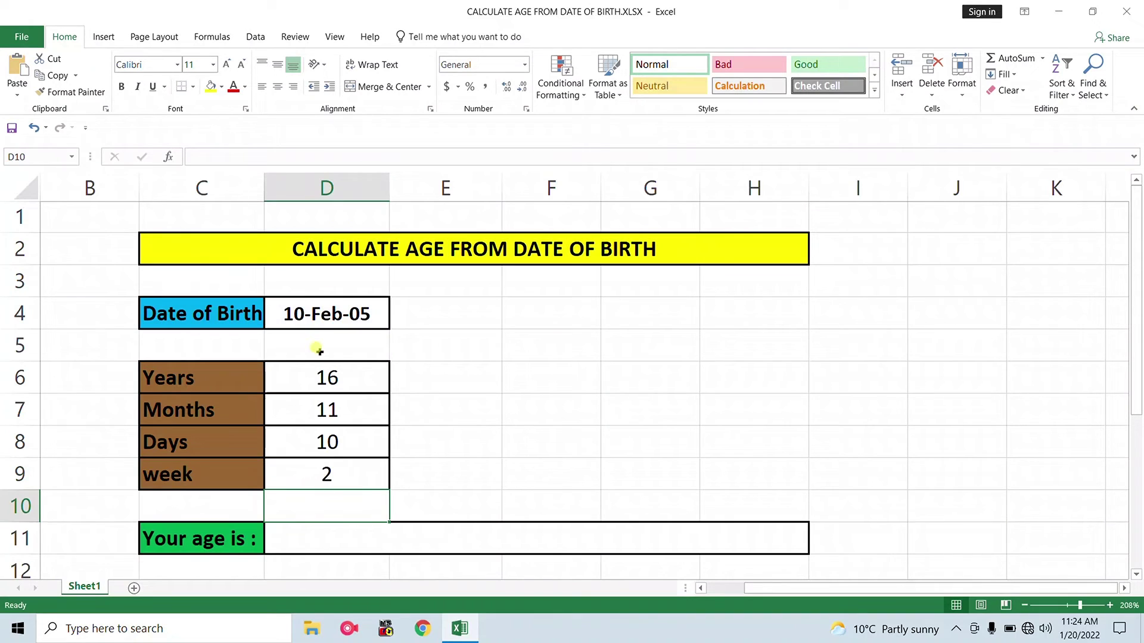
Extend the format argument of the TEXT formula in the week cell D9 to "mmmm" for the full month name
double_click(337, 472)
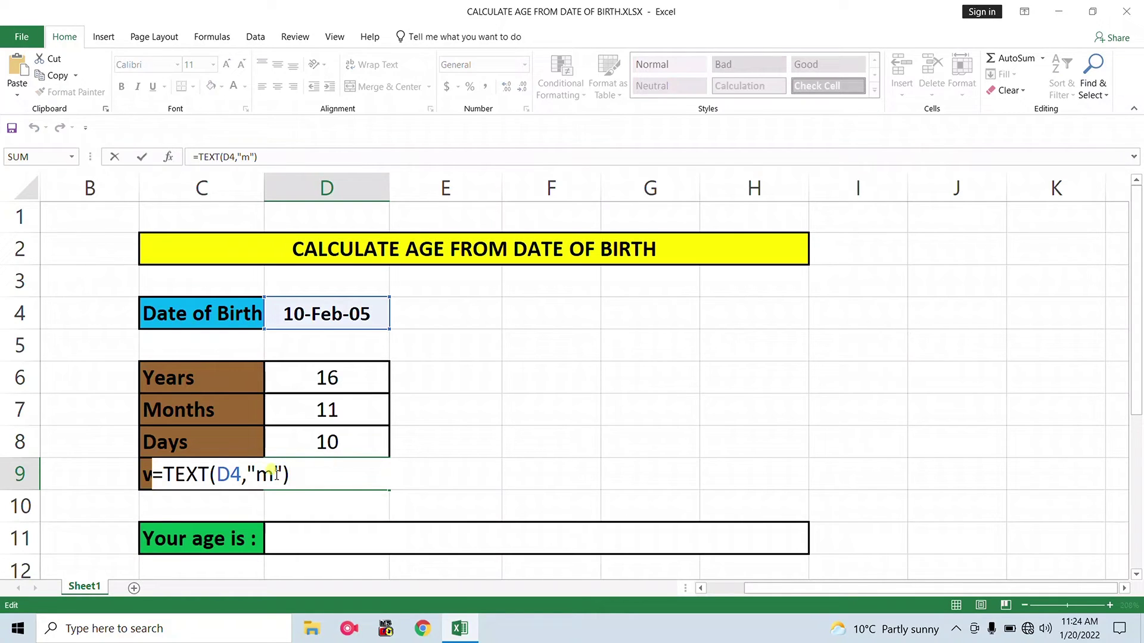
left_click(274, 475)
type("mmm")
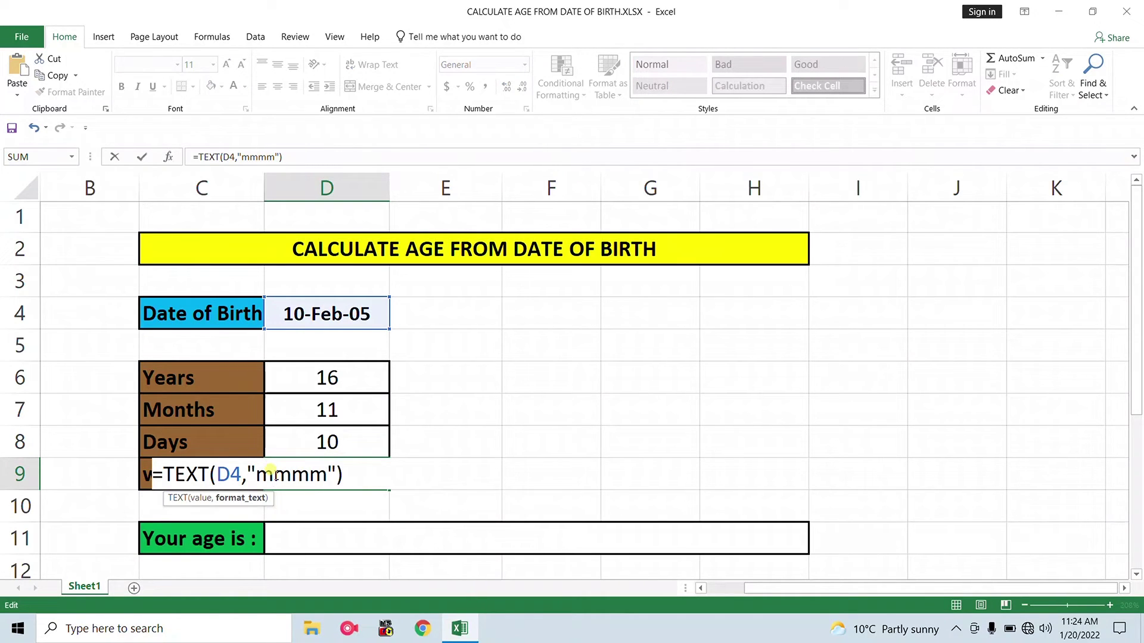
key("Return")
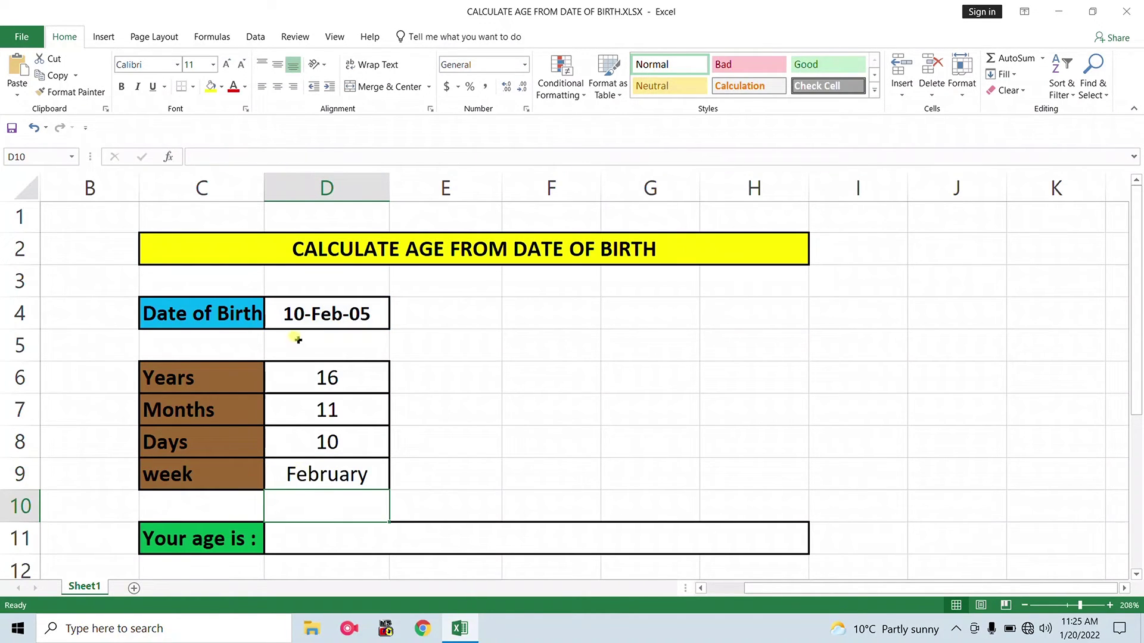
Shorten the format argument of the TEXT formula in the week cell D9 to "mmm" for the abbreviated month name
double_click(334, 475)
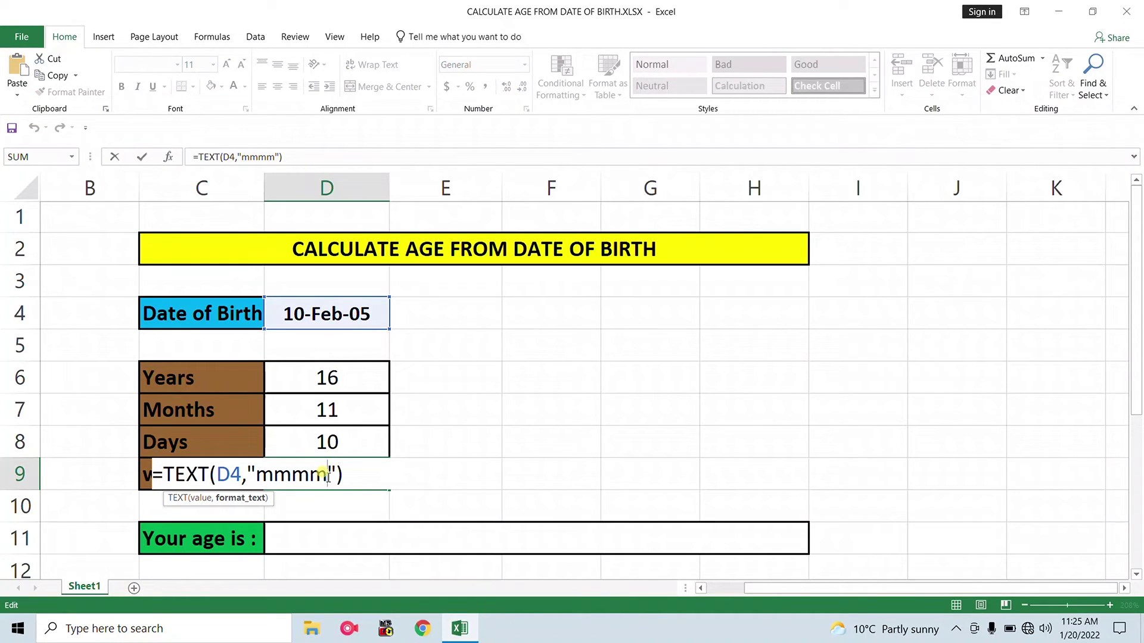
key("BackSpace")
key("Return")
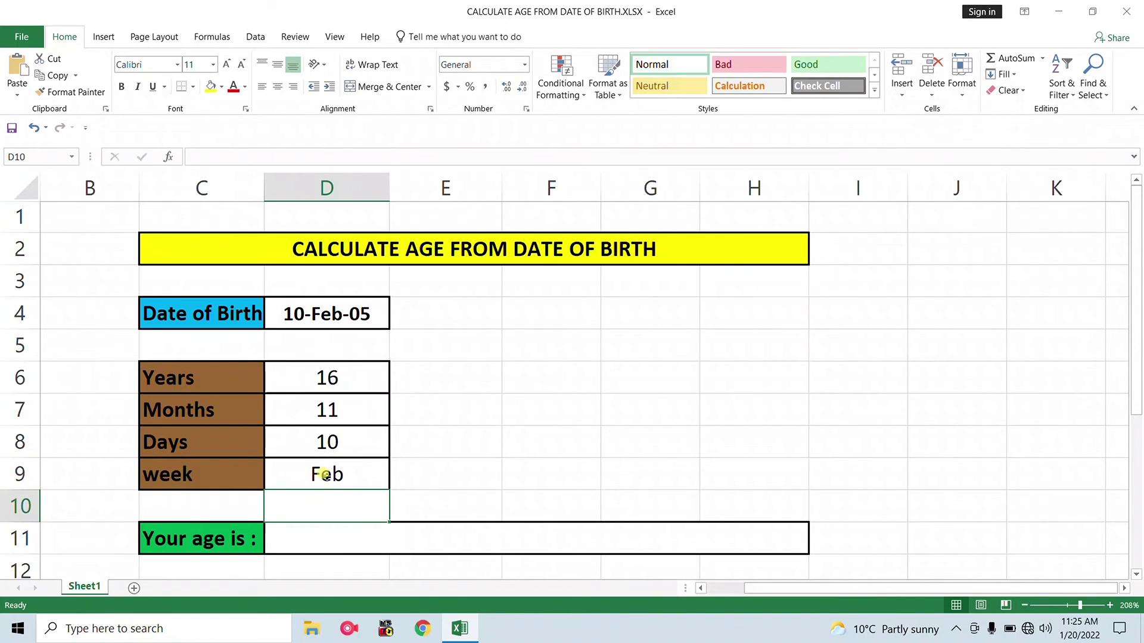
Replace the format argument of the TEXT formula in the week cell D9 with "yyyy" for the four-digit year
double_click(326, 475)
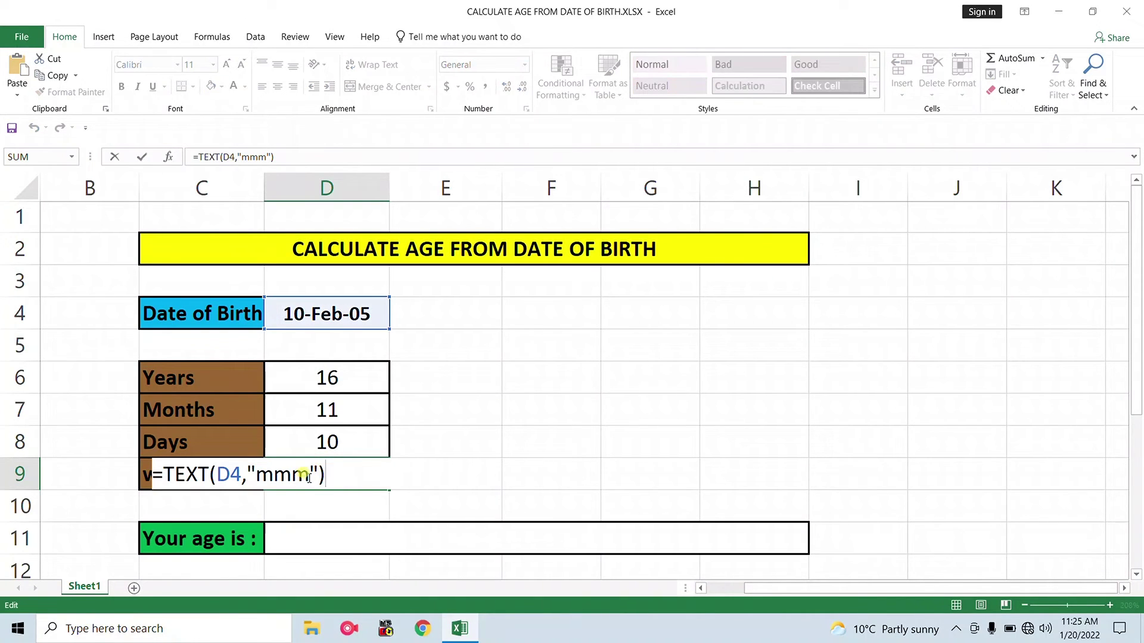
left_click(309, 476)
key("BackSpace")
key("BackSpace")
key("BackSpace")
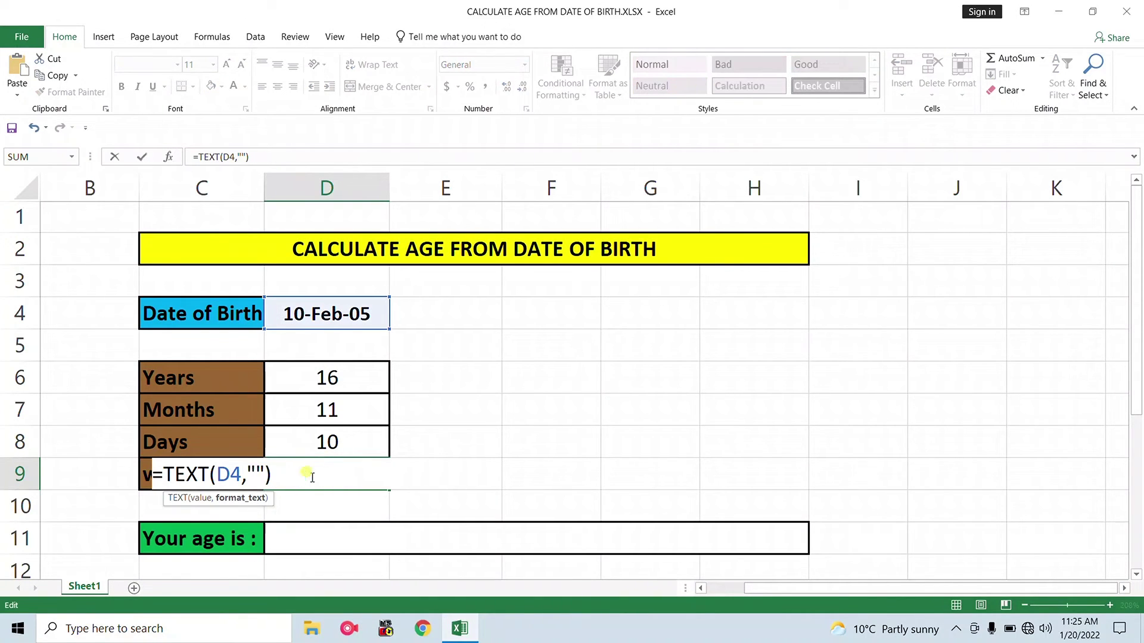
type("yyyy")
key("Return")
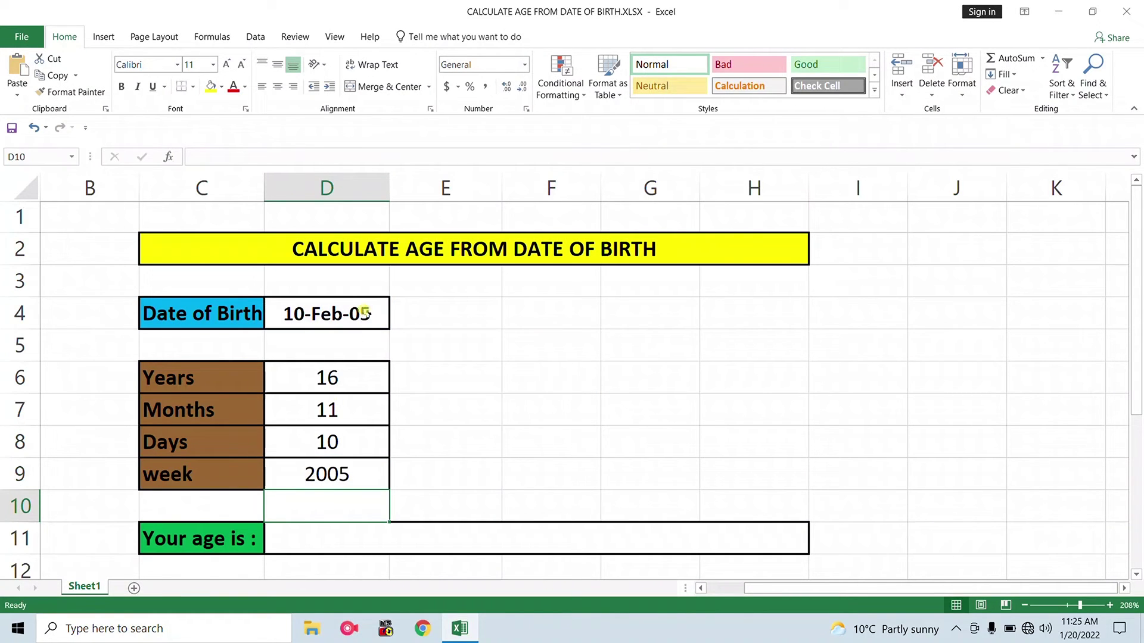
Shorten the format argument of the TEXT formula in the week cell D9 to "yy" for the two-digit year
double_click(333, 475)
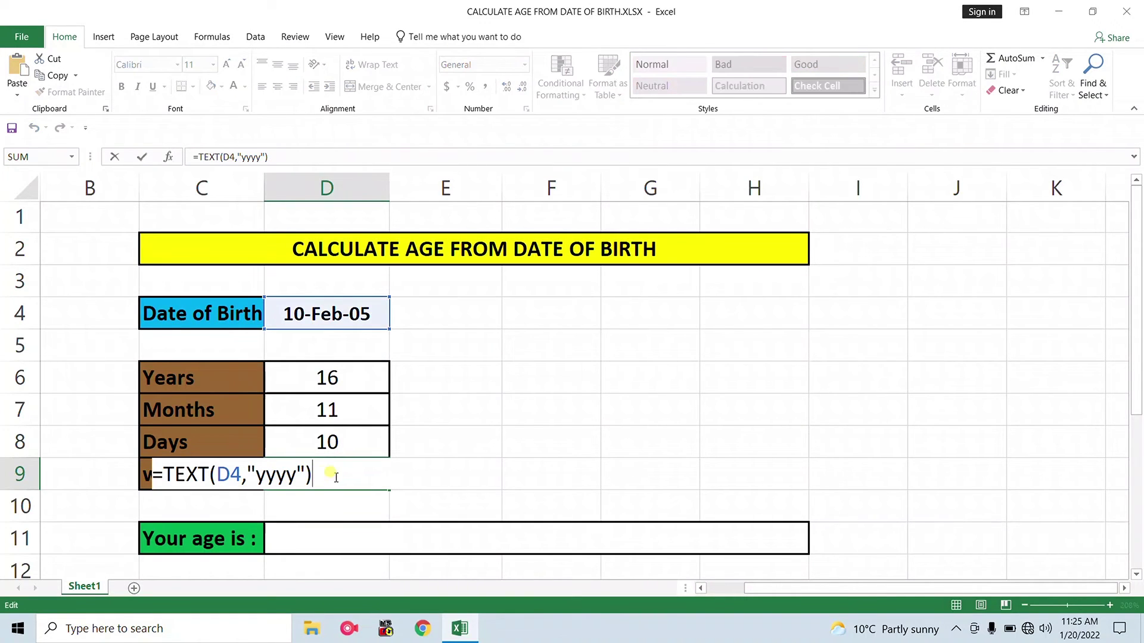
left_click(295, 477)
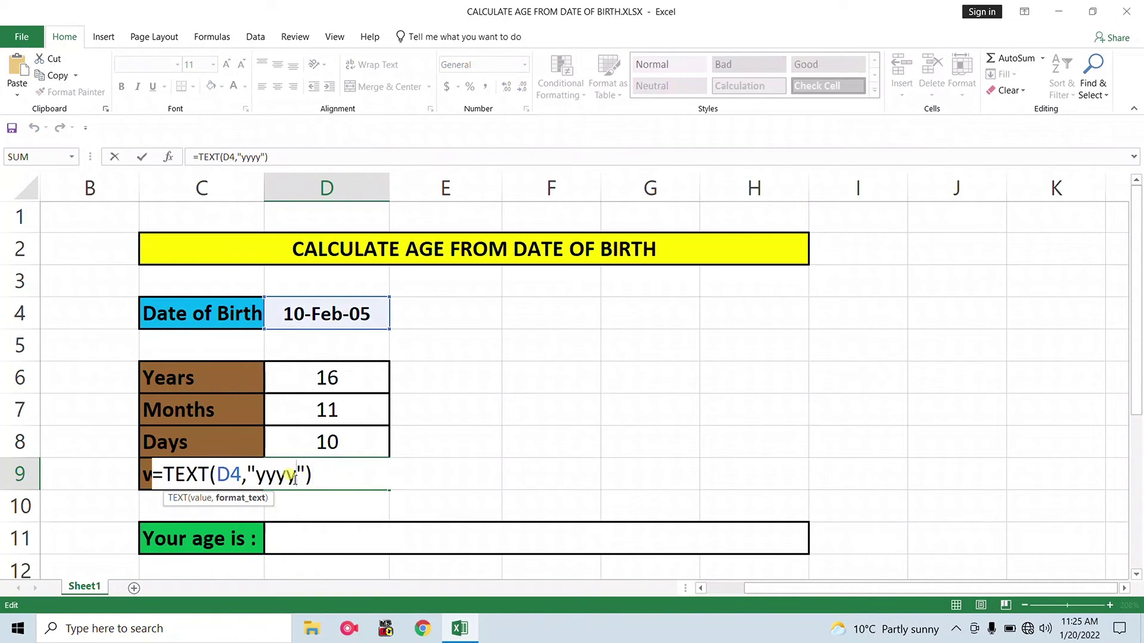
key("BackSpace")
key("BackSpace")
key("Return")
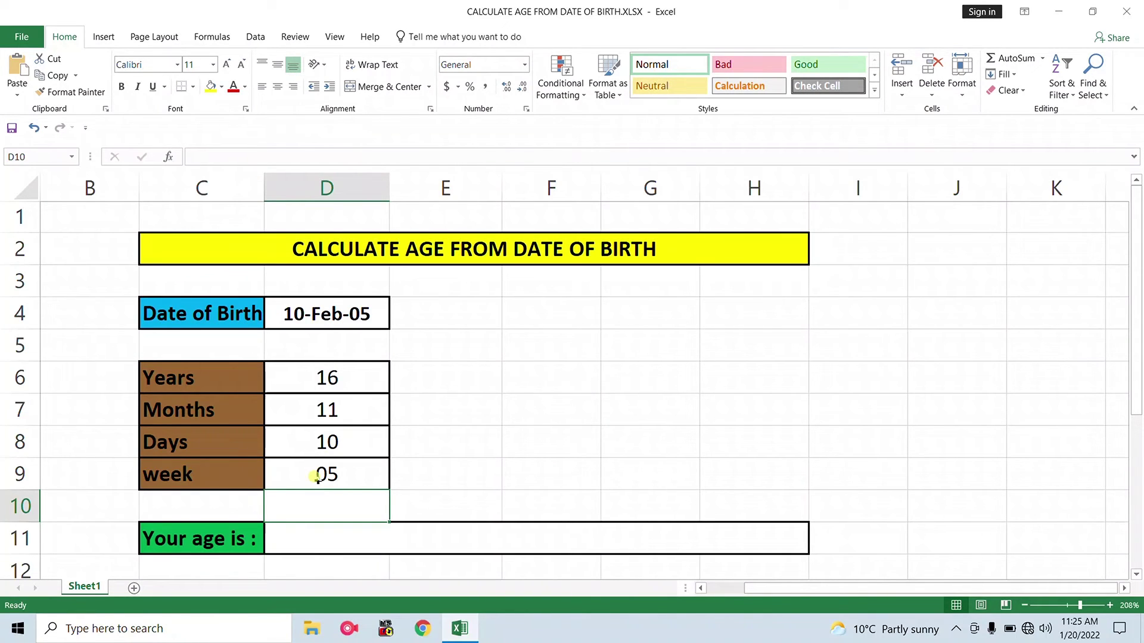
Replace the format argument of the TEXT formula in the week cell D9 with "ddd" for the abbreviated weekday
double_click(318, 476)
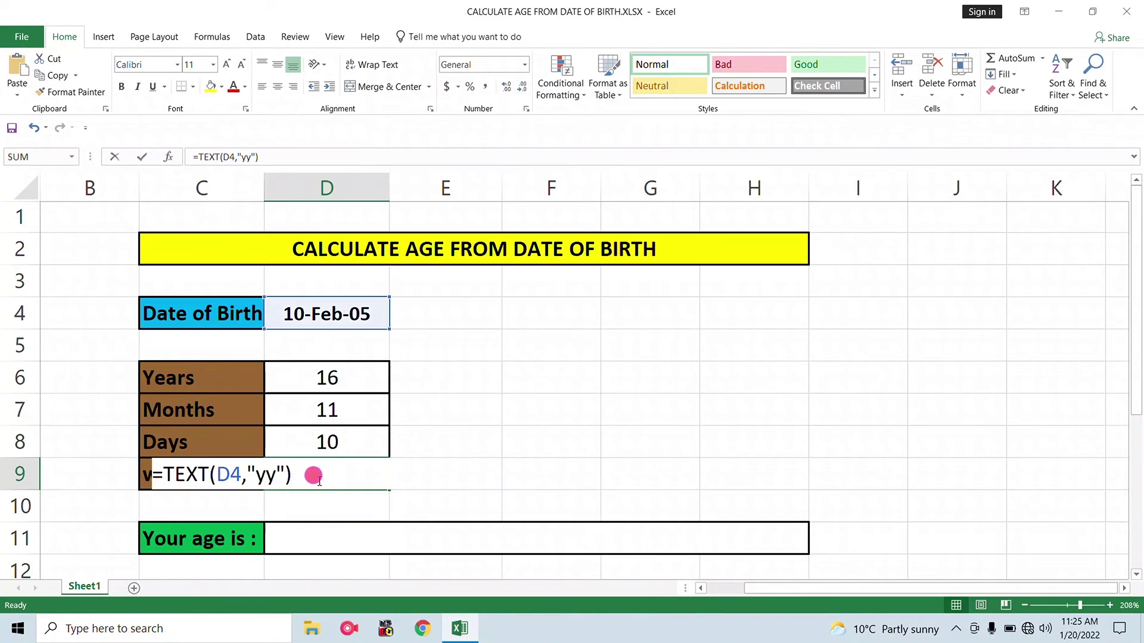
left_click(276, 475)
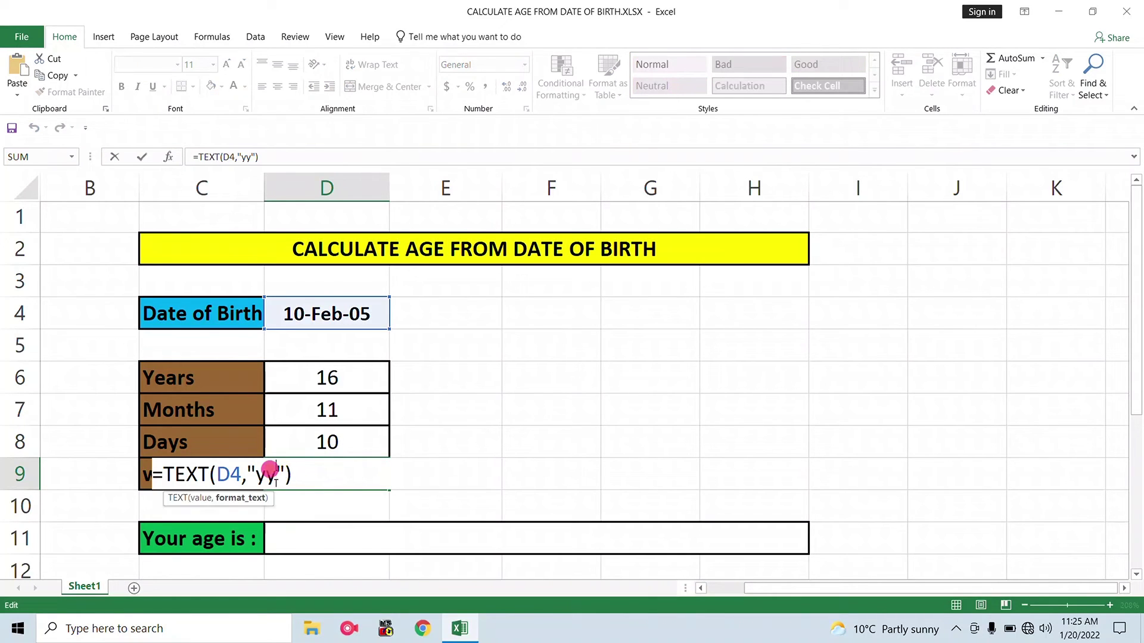
key("BackSpace")
key("BackSpace")
type("dd")
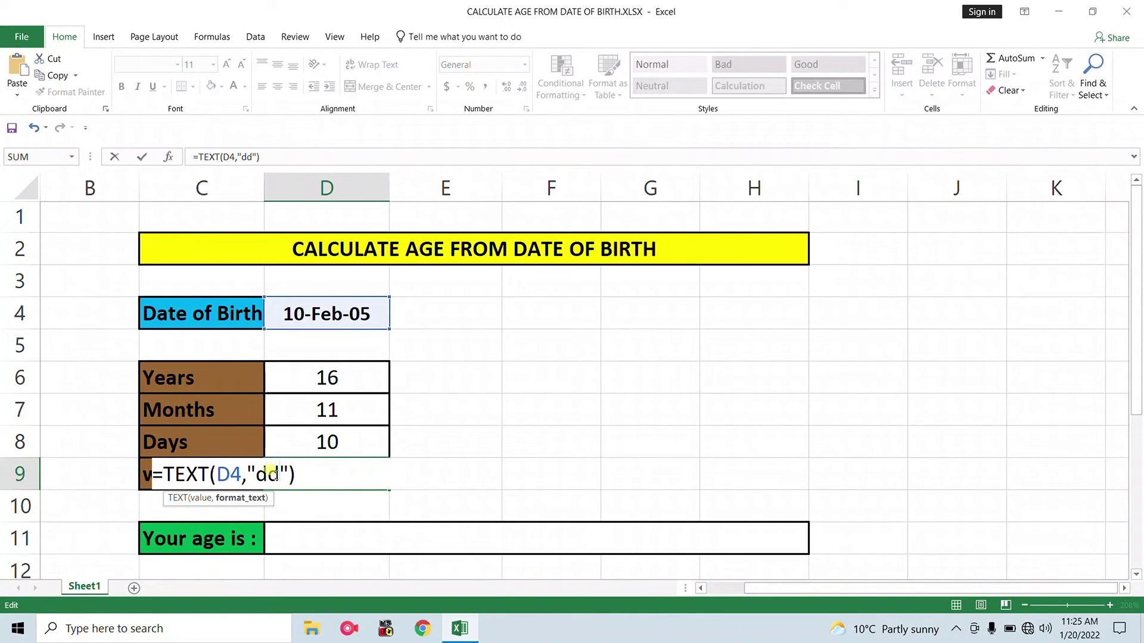
type("d")
key("Return")
Begin a concatenation formula in the merged cell D11 beside "Your age is :" with =D6&"Years"&
left_click(320, 535)
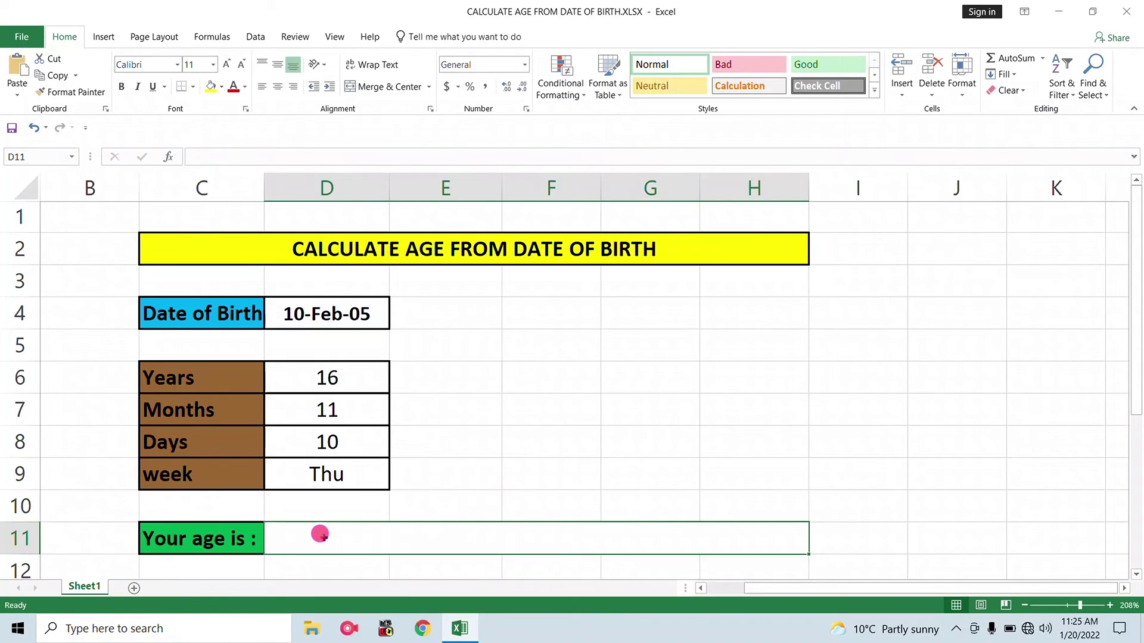
double_click(320, 535)
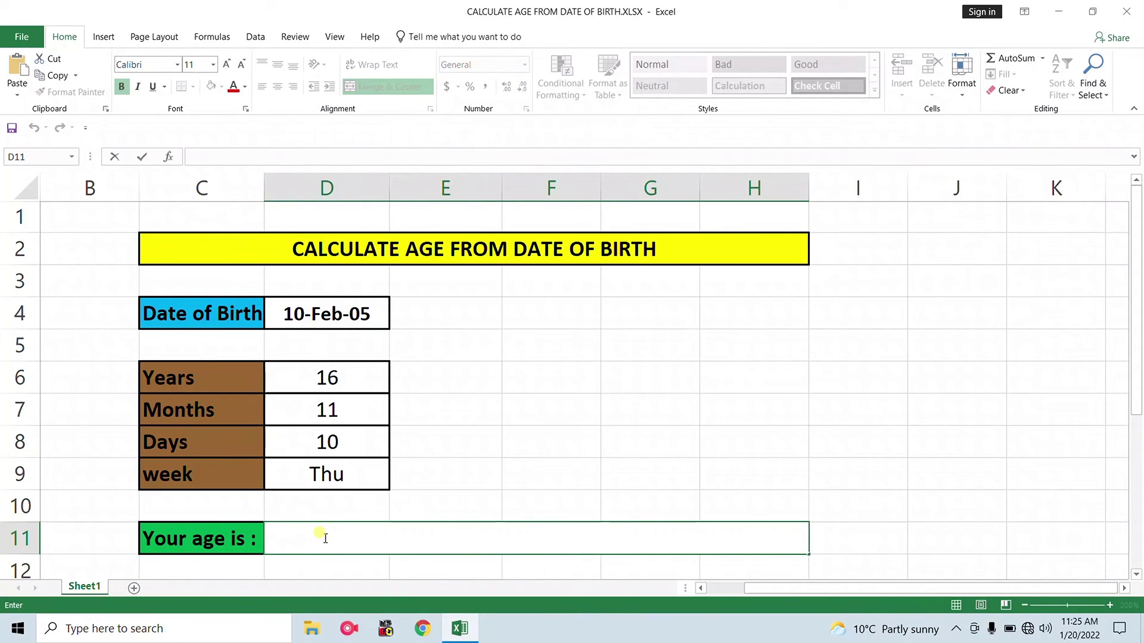
type("=")
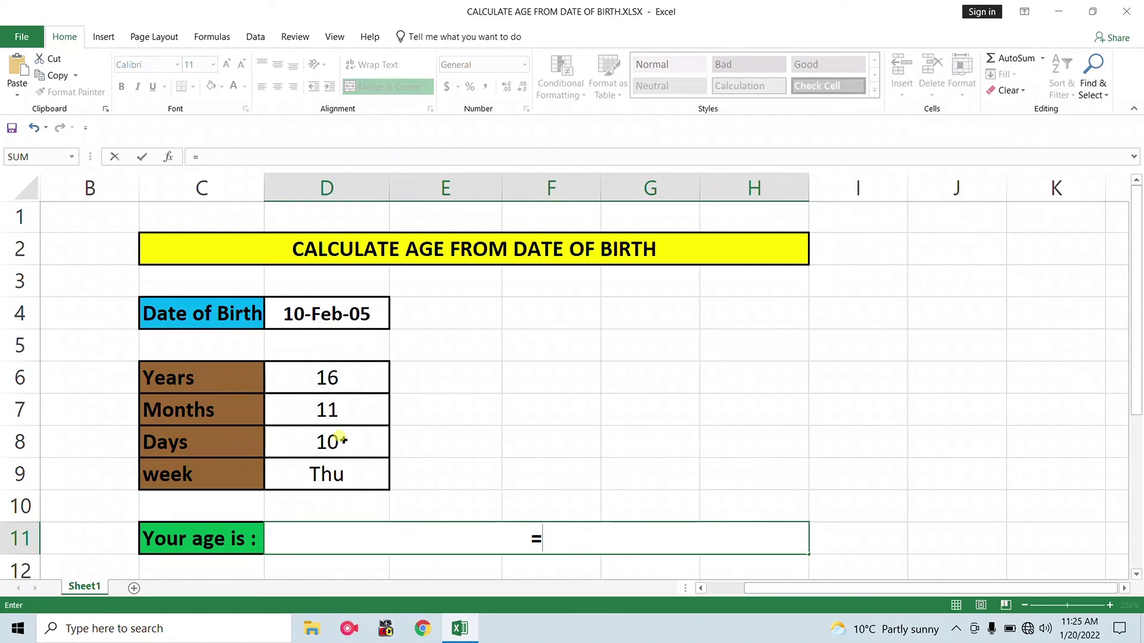
left_click(307, 381)
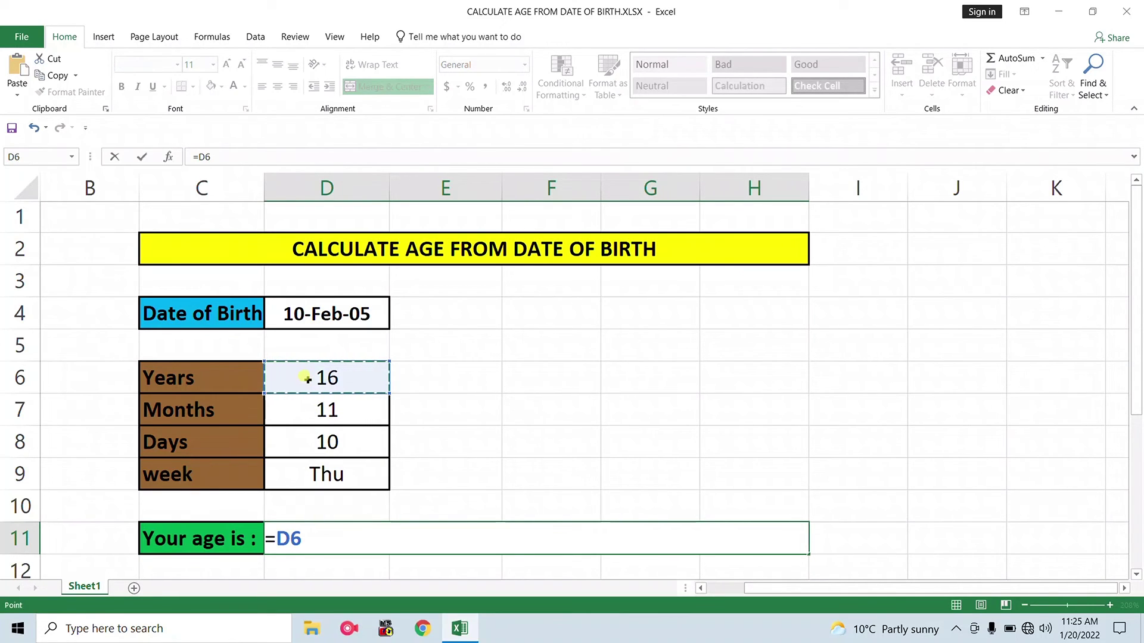
type("&\"y")
key("BackSpace")
type("Years")
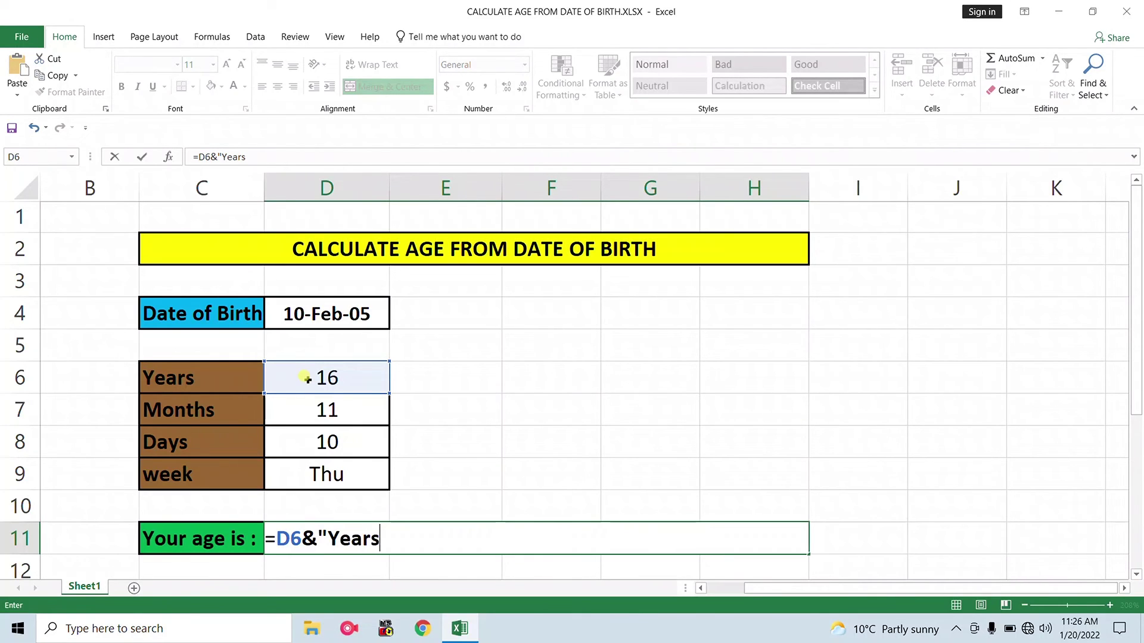
type("\"&")
Extend the age formula in D11 with the months cell and its label, D7&"Months"&
left_click(316, 410)
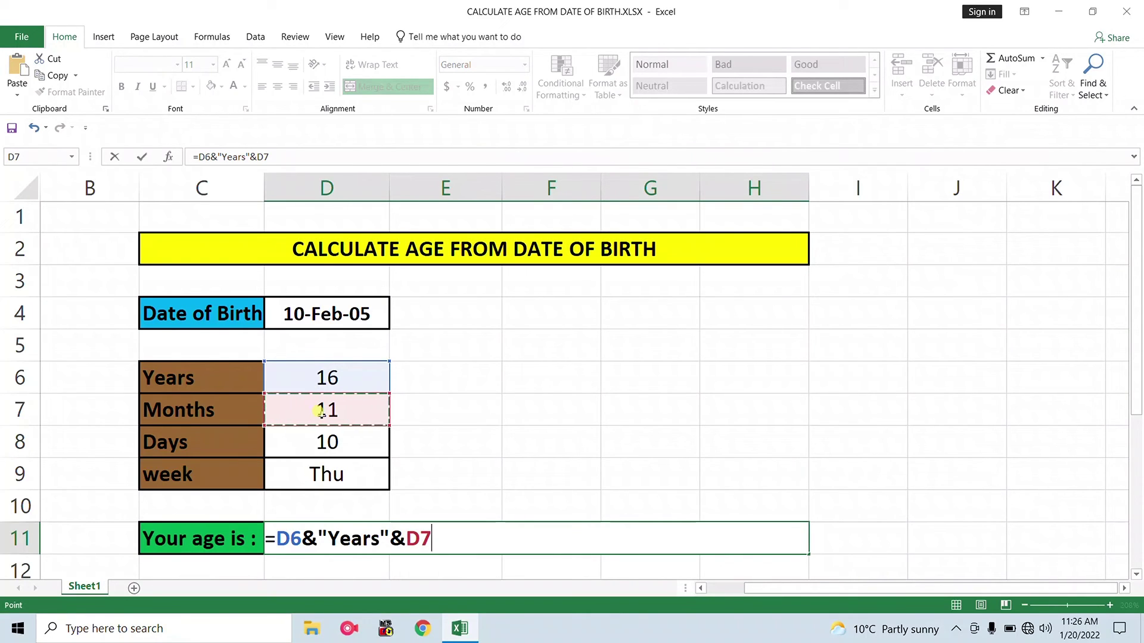
type("&")
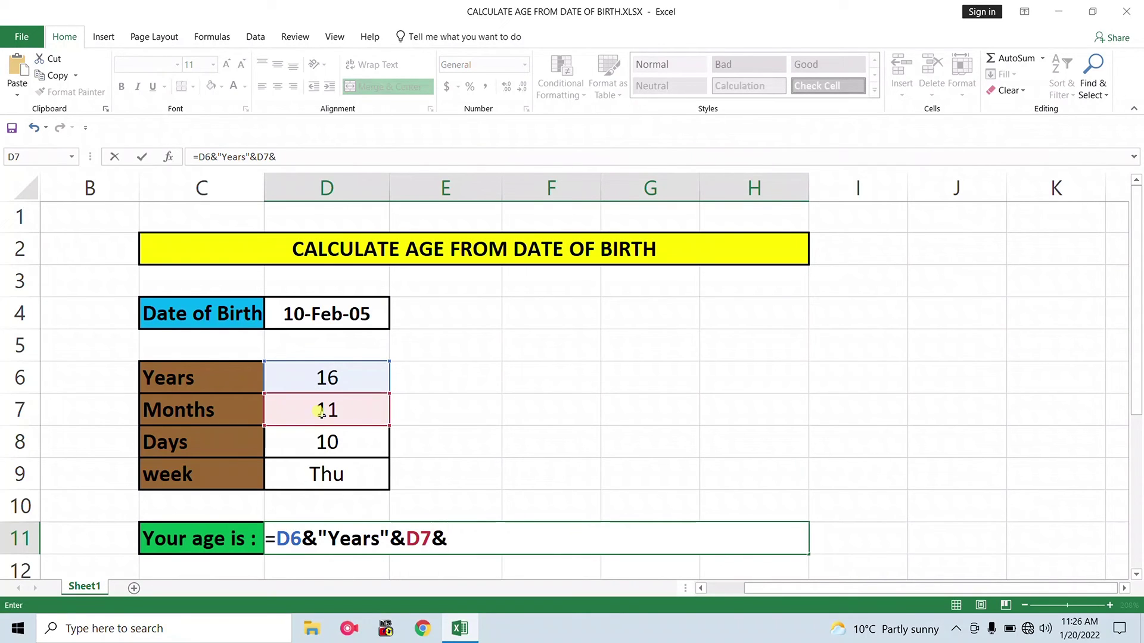
type("\"Months")
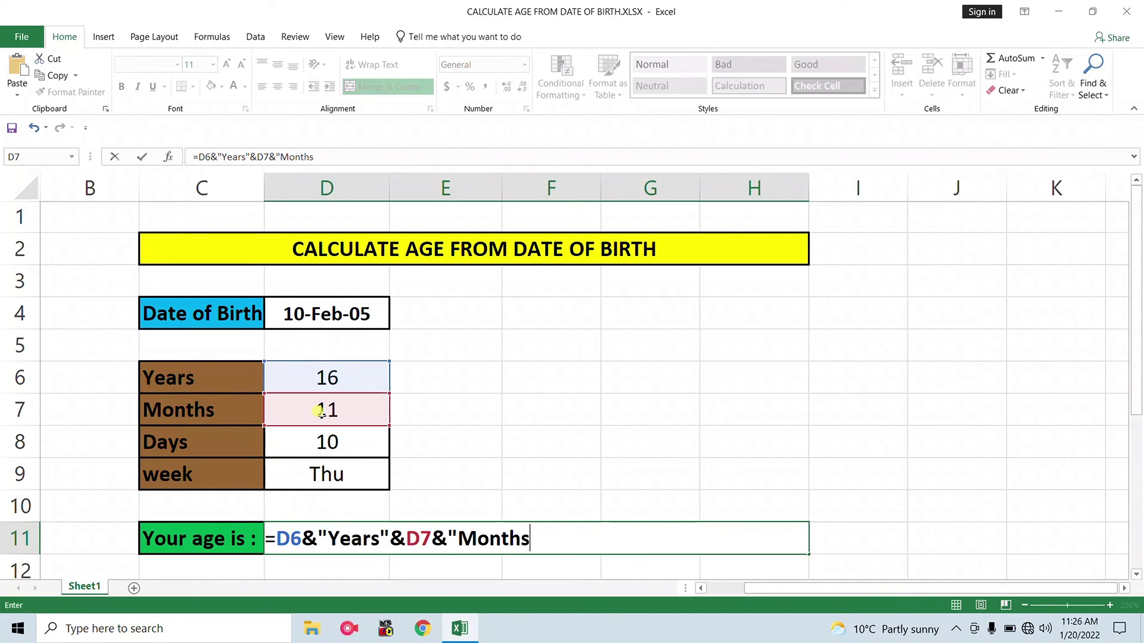
type("\"&")
Complete the age formula in D11 with the days cell and its label, D8&"Days", and enter it
left_click(314, 438)
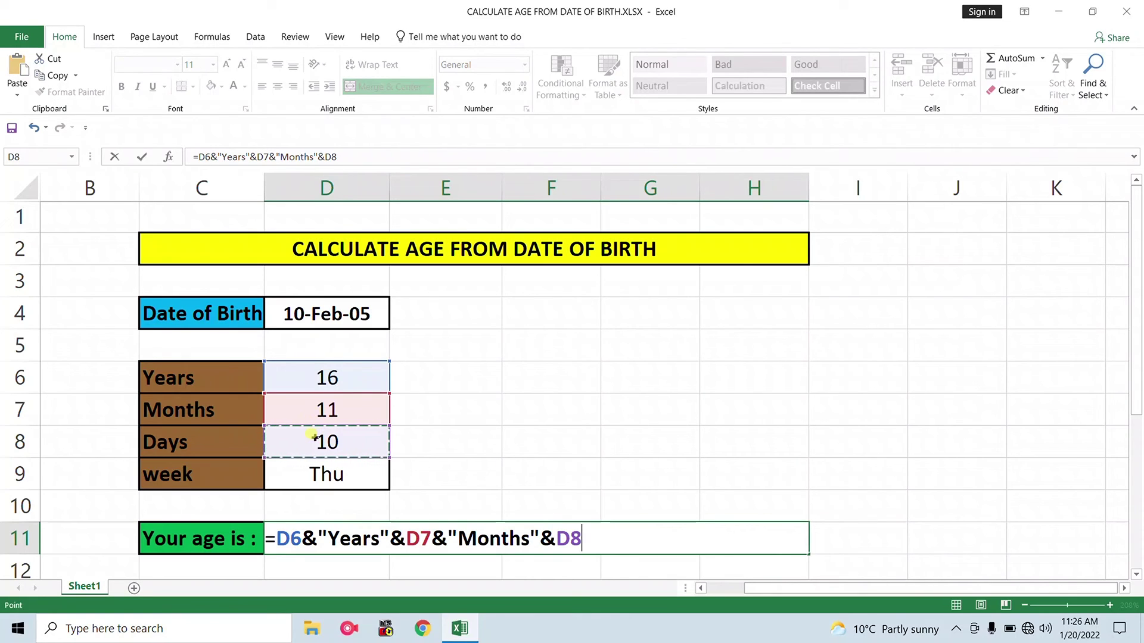
type("&")
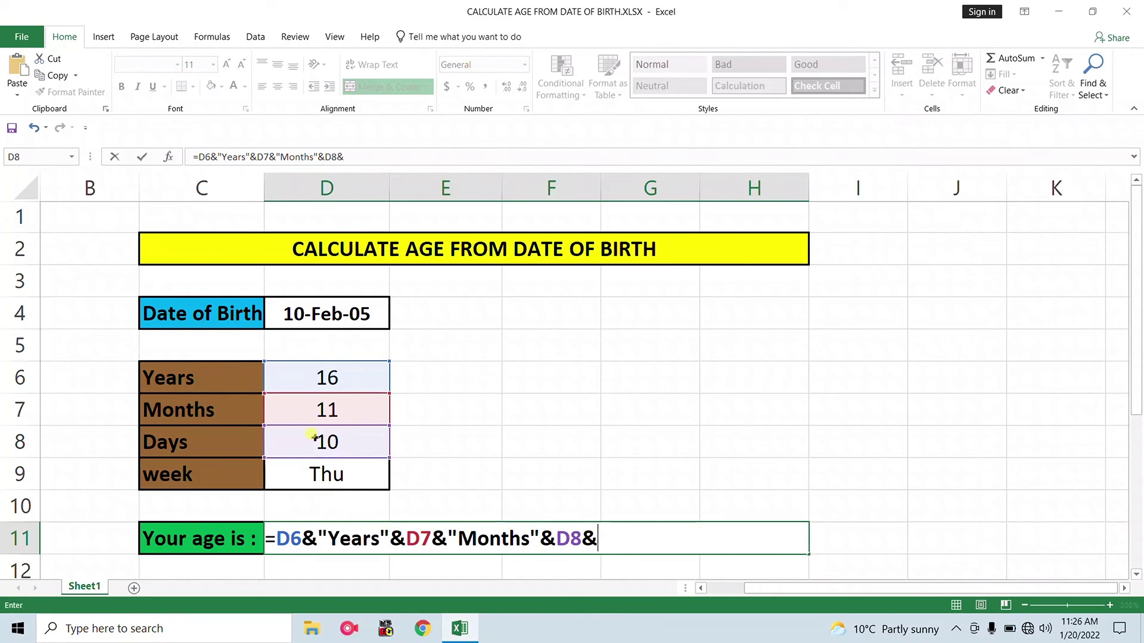
type("\"Days")
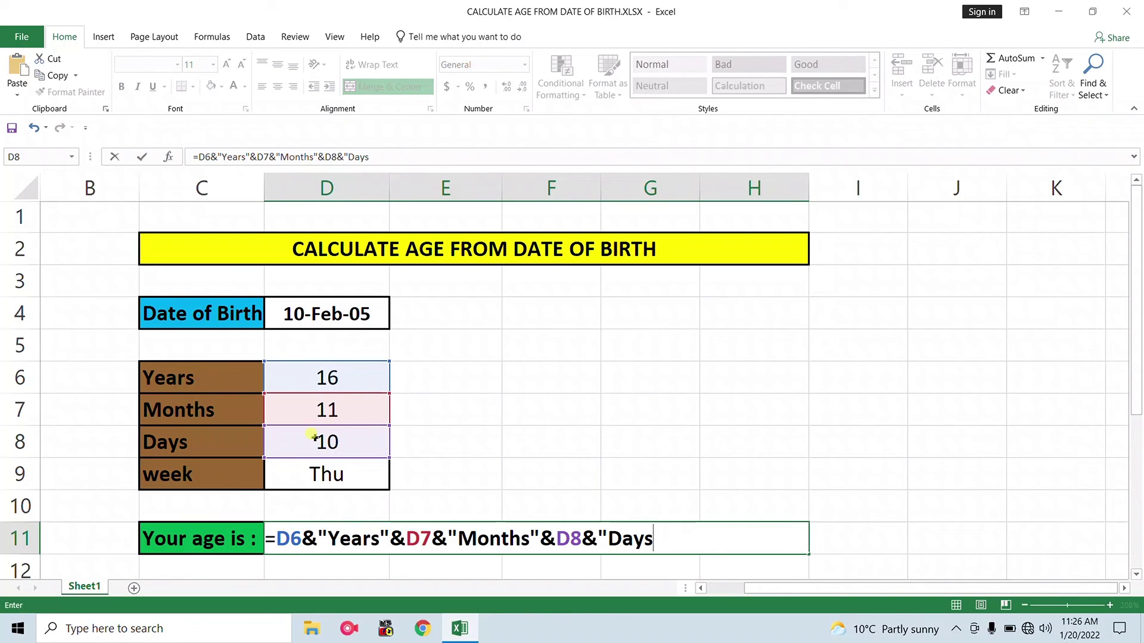
type("\"")
key("Return")
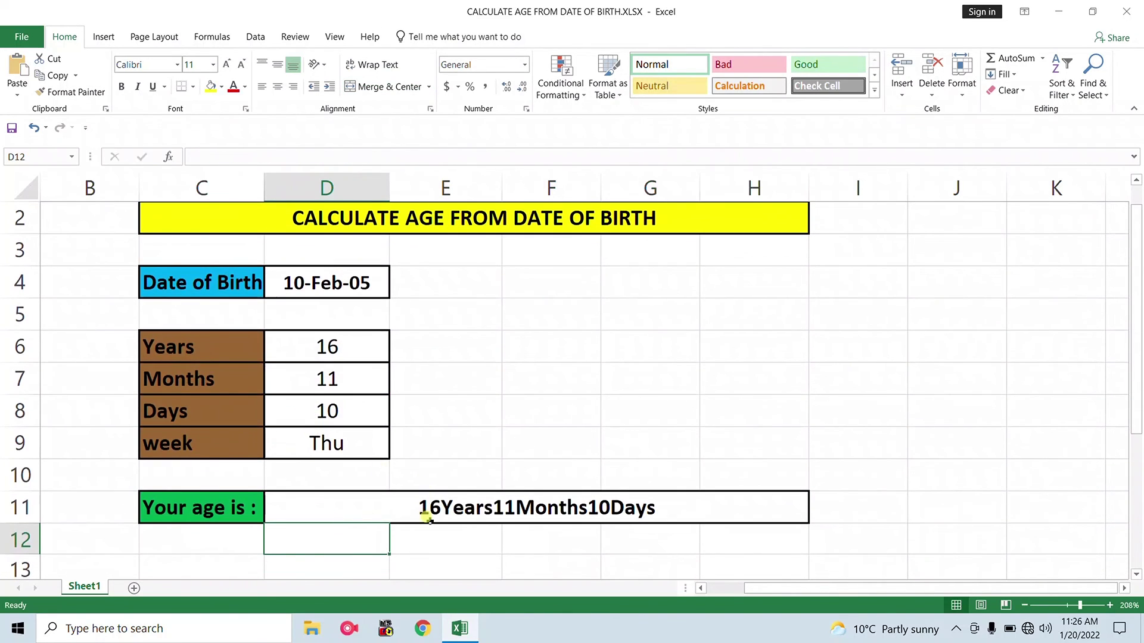
Change the year, day and month of the date in the Date of Birth cell D4 to test the calculator
double_click(368, 285)
key("BackSpace")
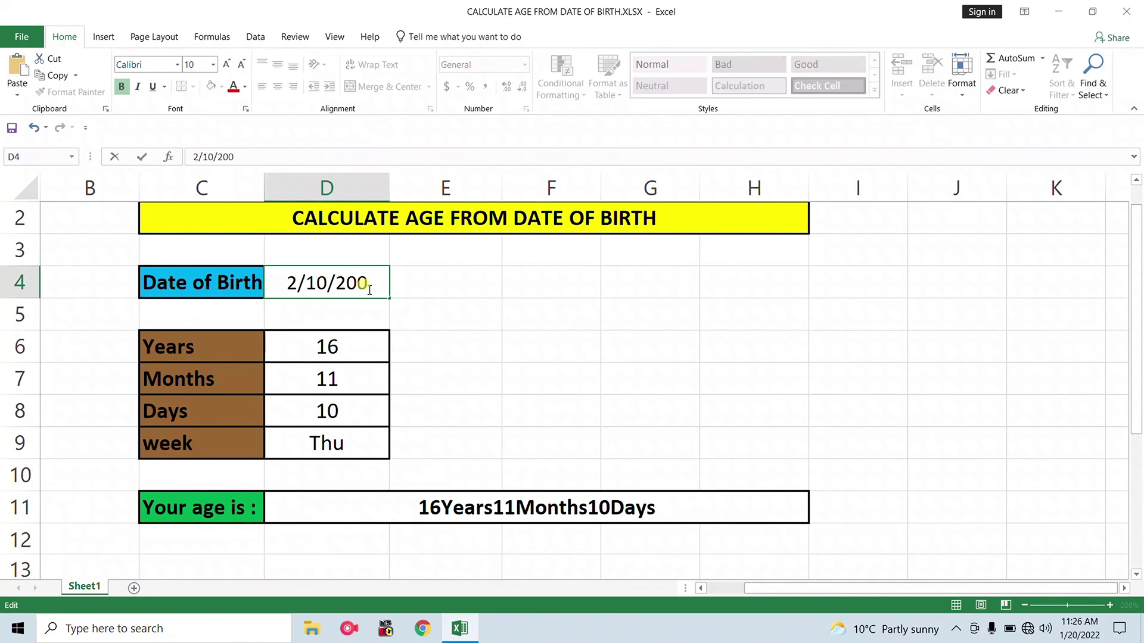
type("1")
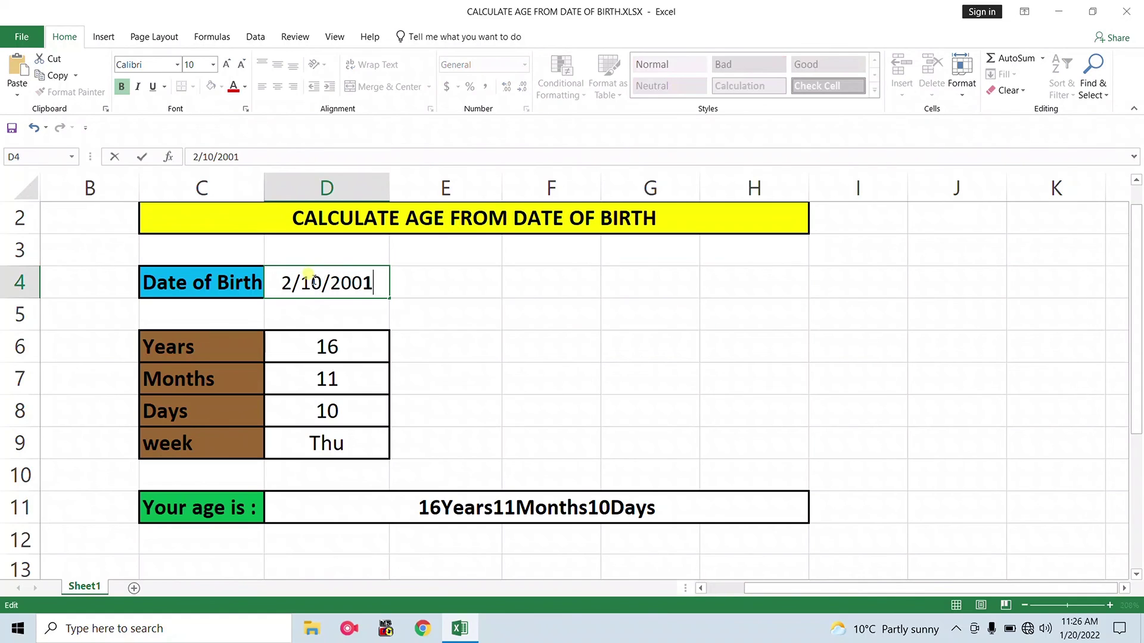
left_click(316, 277)
left_click(305, 275)
key("BackSpace")
type("3")
left_click(286, 281)
key("BackSpace")
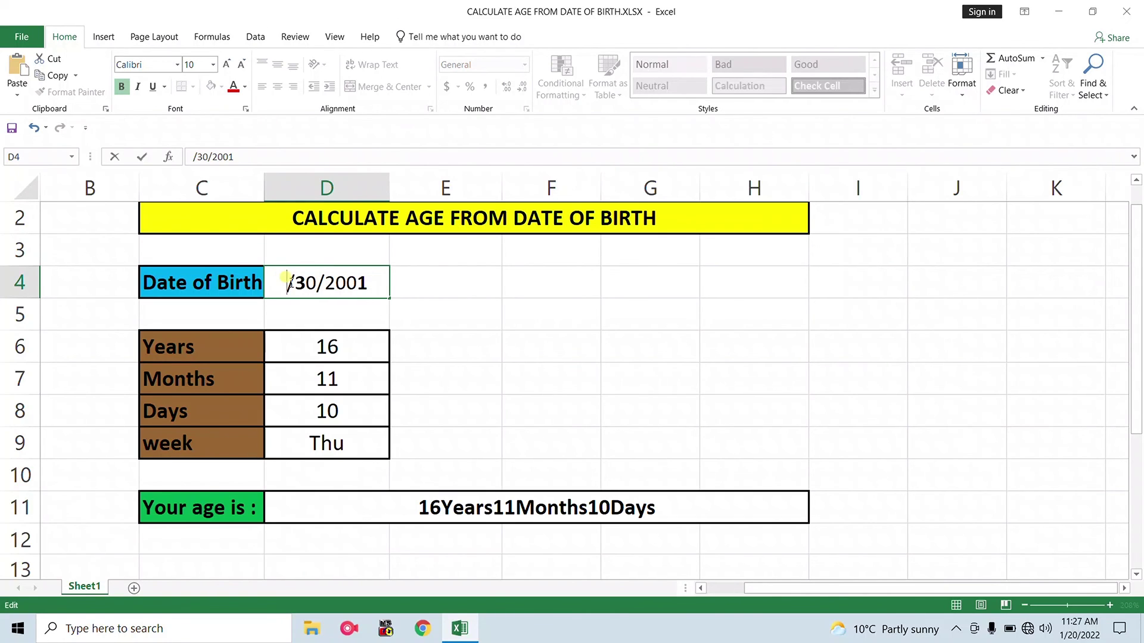
type("12")
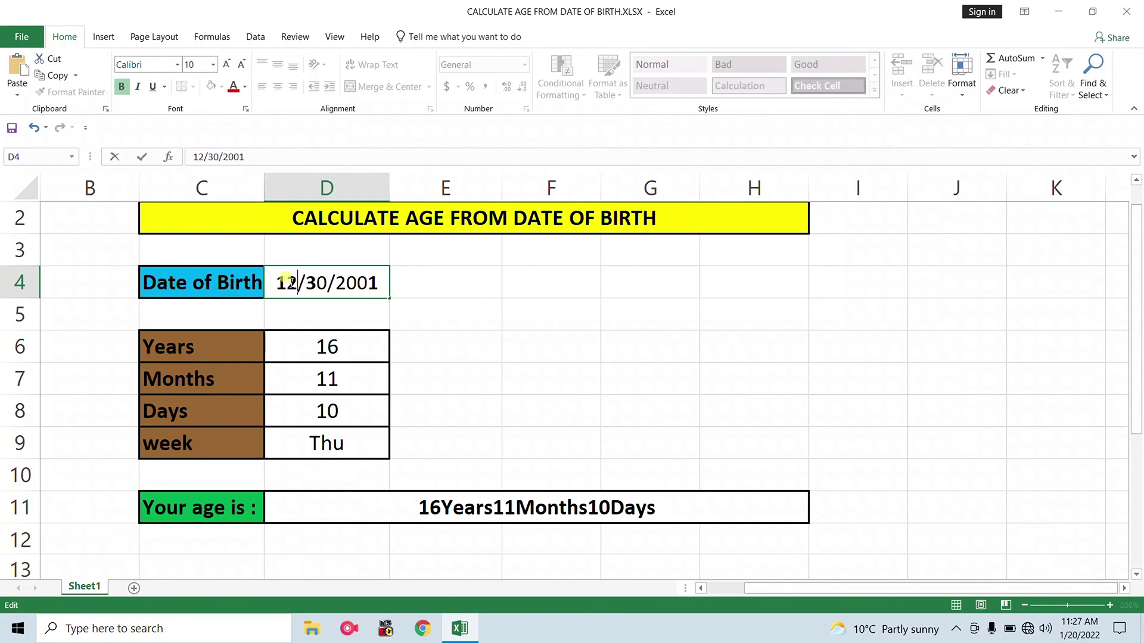
key("BackSpace")
type("1")
key("Return")
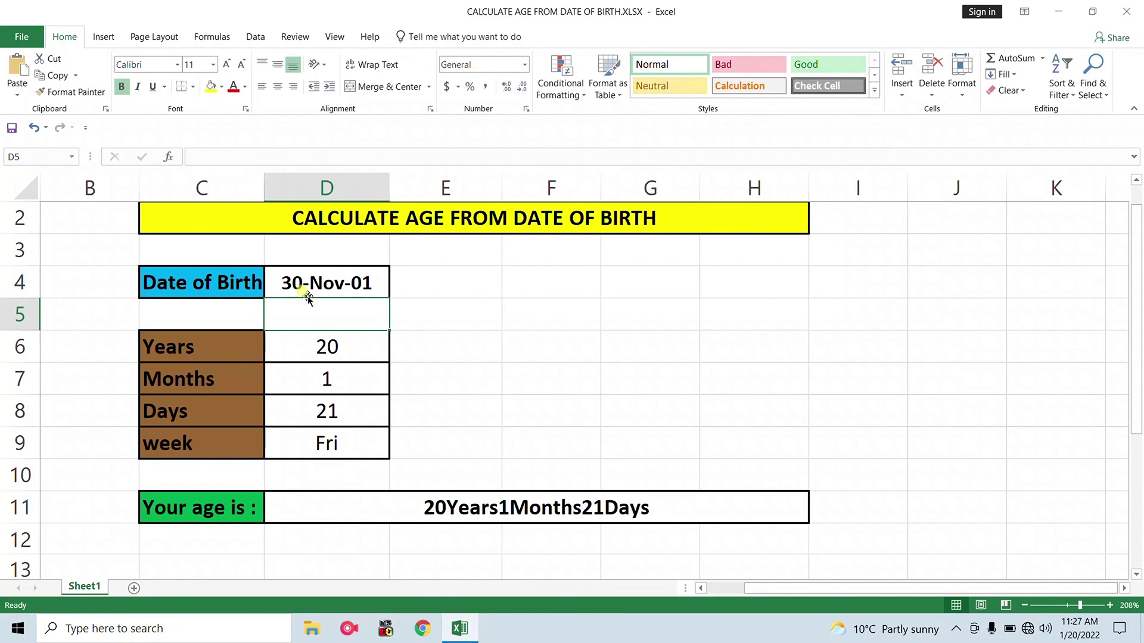